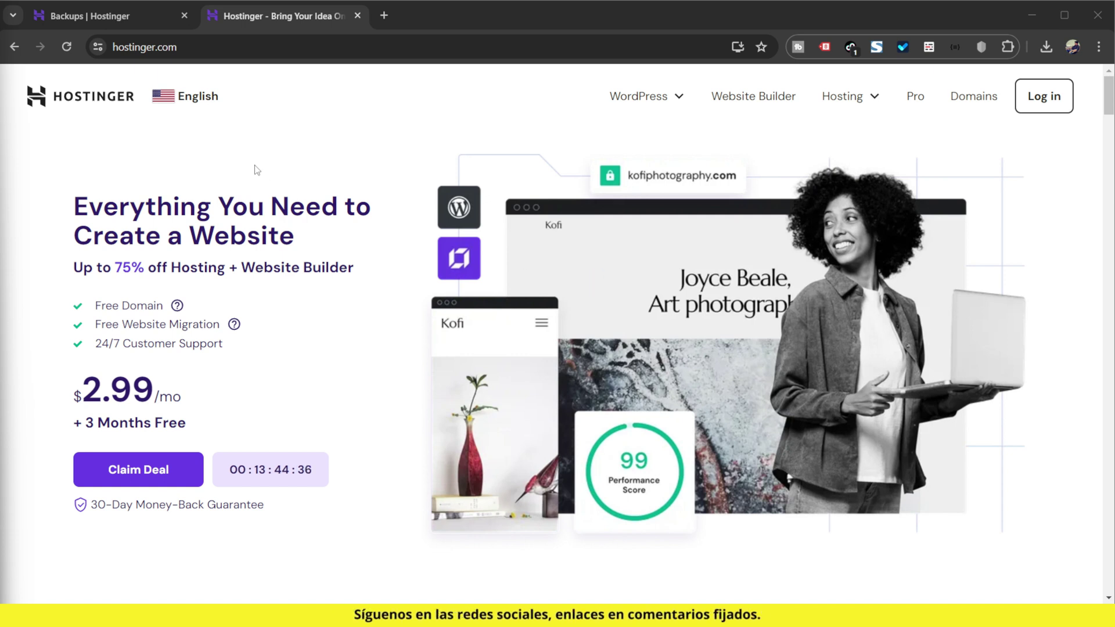
Step: Examine the list of countries and languages offered for the Hostinger site
click(191, 96)
scroll(777, 399, down, 1)
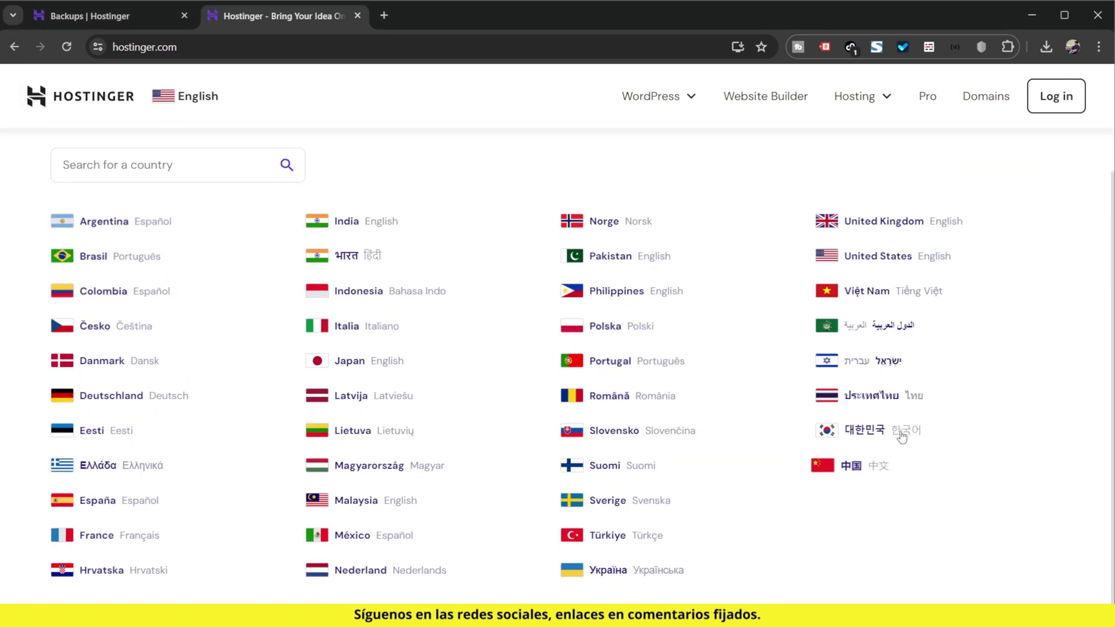
scroll(771, 446, up, 1)
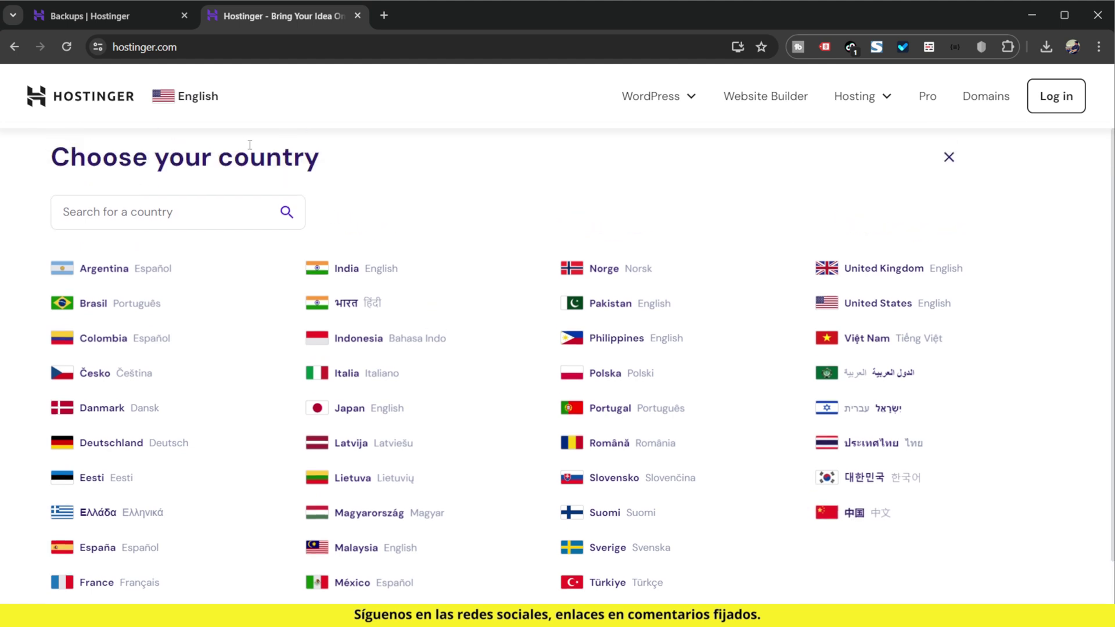
key(Escape)
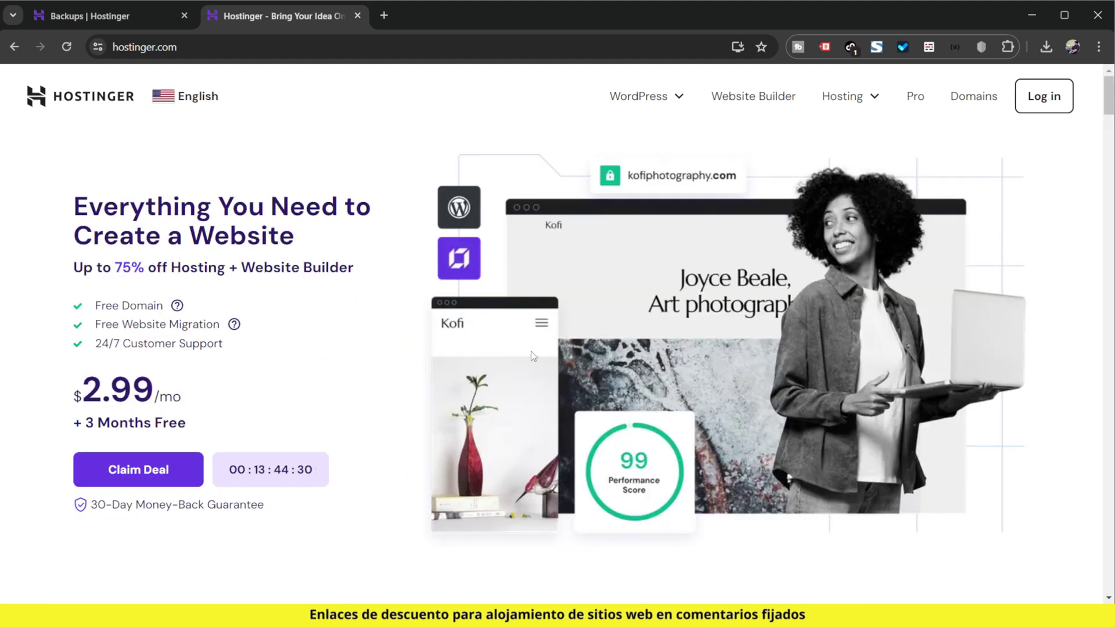
Step: Open the managed WordPress hosting page of the Hostinger site
scroll(531, 351, down, 5)
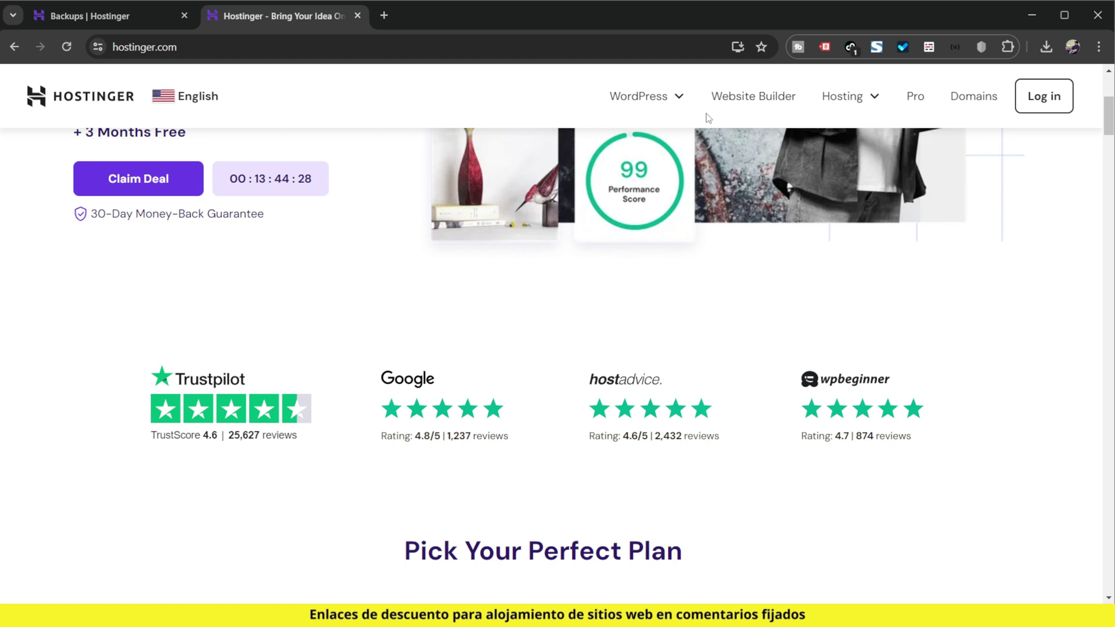
mouse_move(661, 105)
click(606, 162)
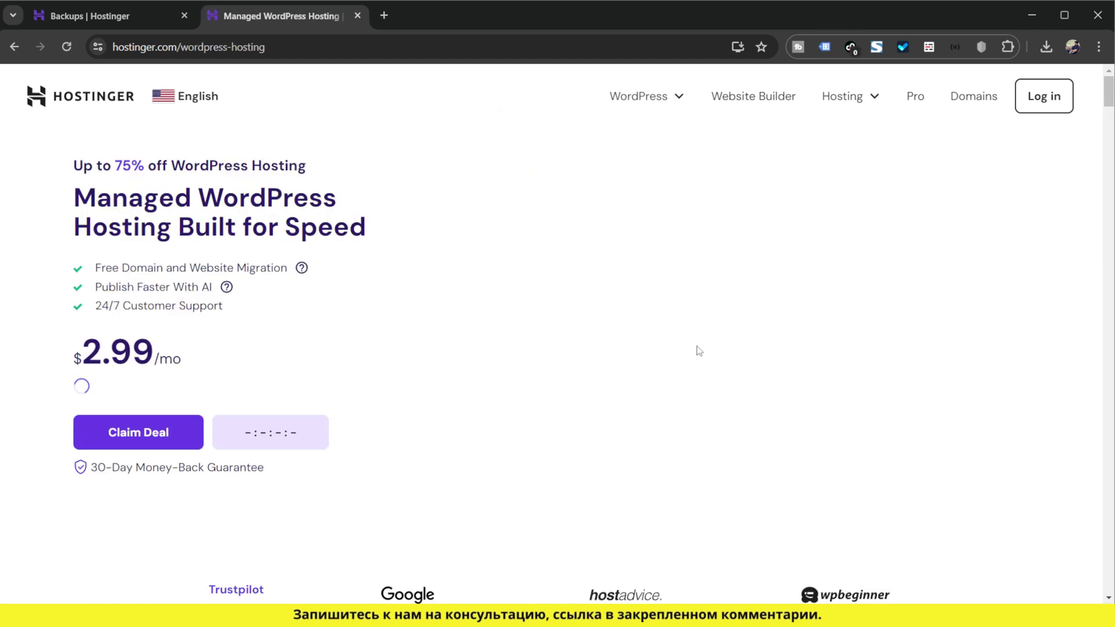
Step: Examine the features of the Premium, Business and Cloud Startup WordPress hosting plans, including websites, security and support
scroll(662, 363, down, 3)
scroll(661, 363, down, 10)
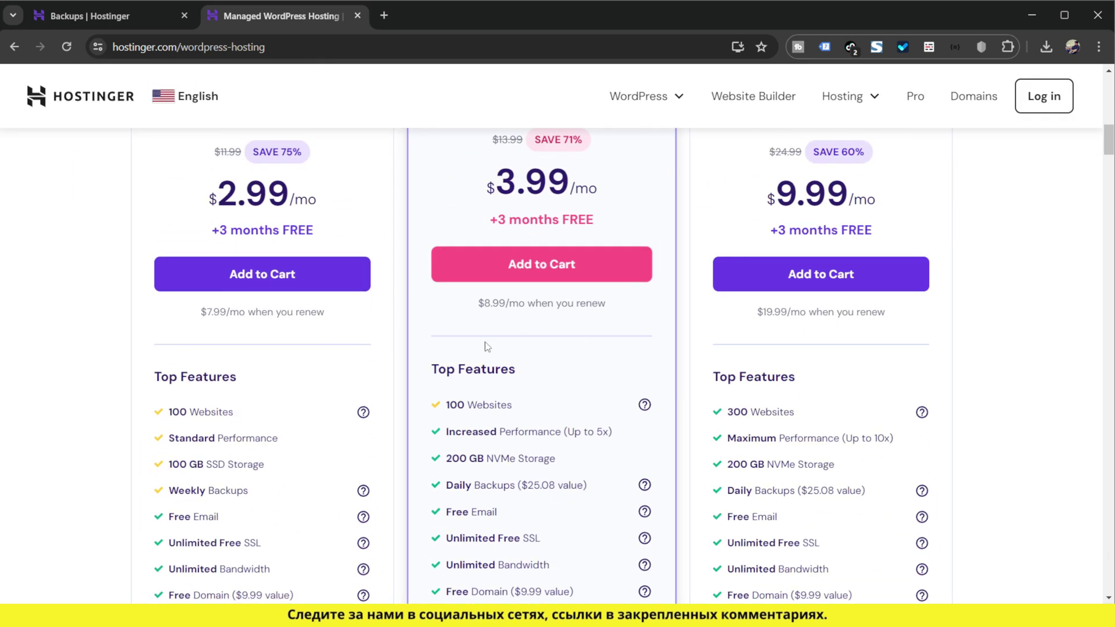
scroll(550, 319, down, 2)
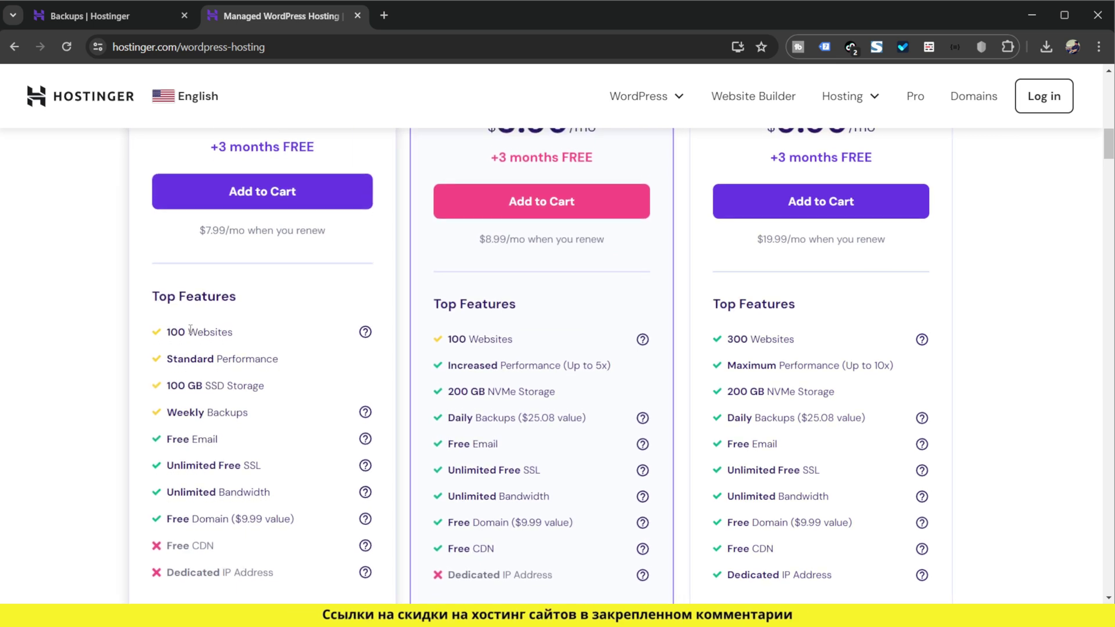
drag(168, 332, 217, 333)
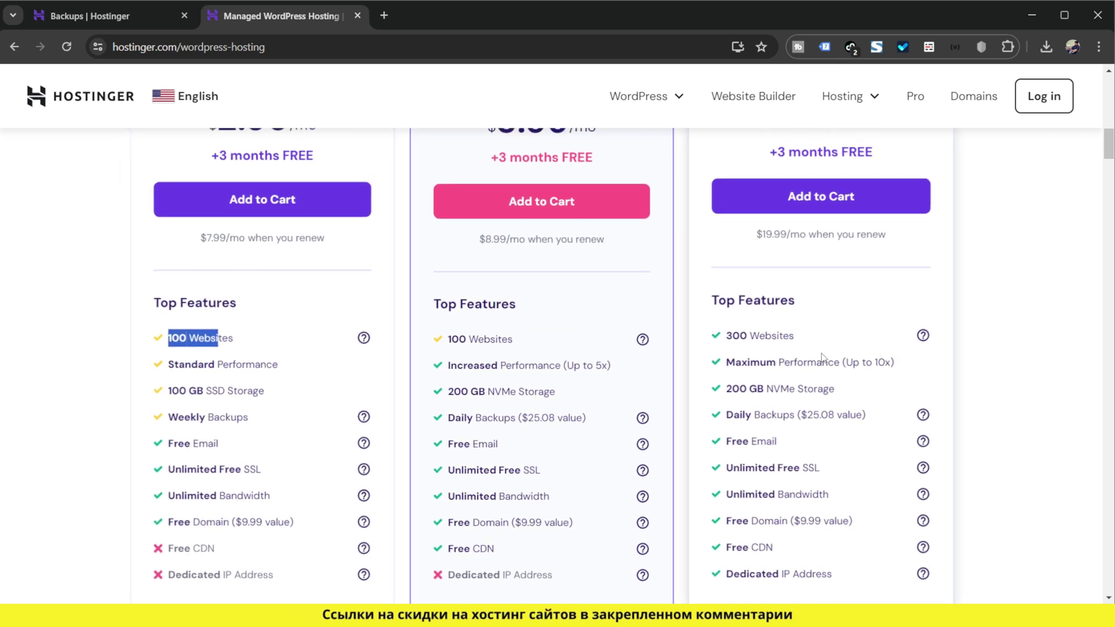
scroll(572, 404, down, 7)
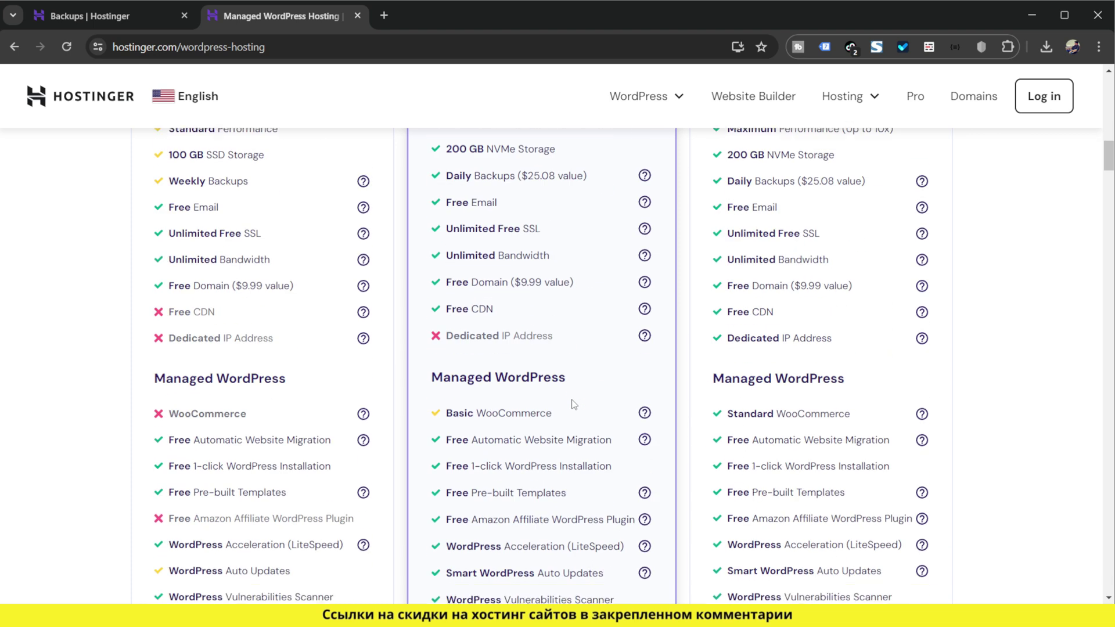
scroll(573, 404, down, 7)
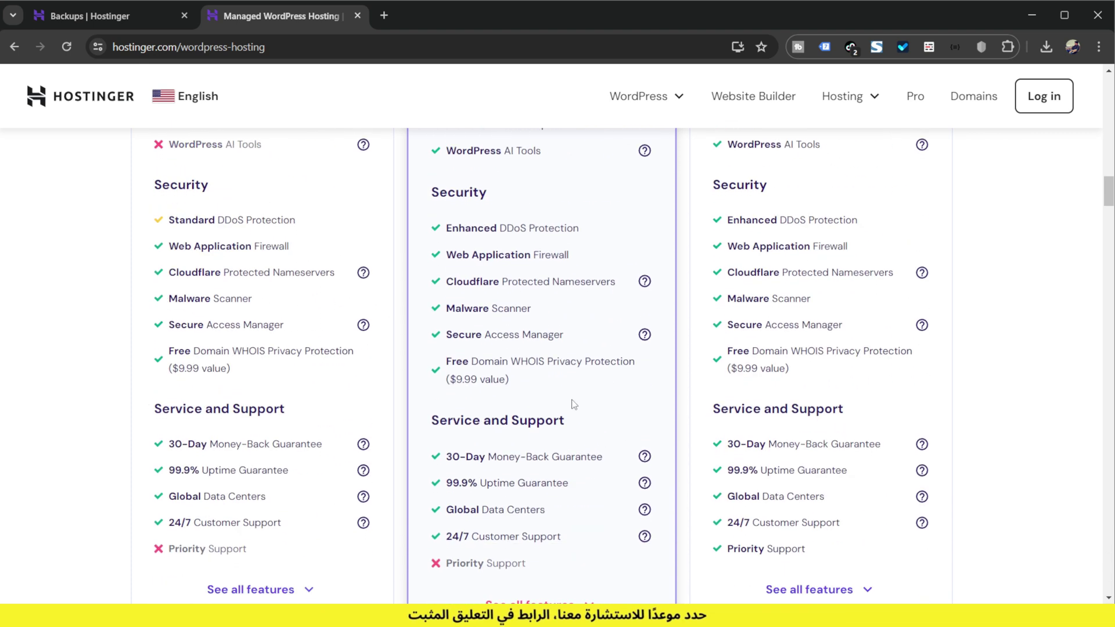
scroll(574, 405, down, 5)
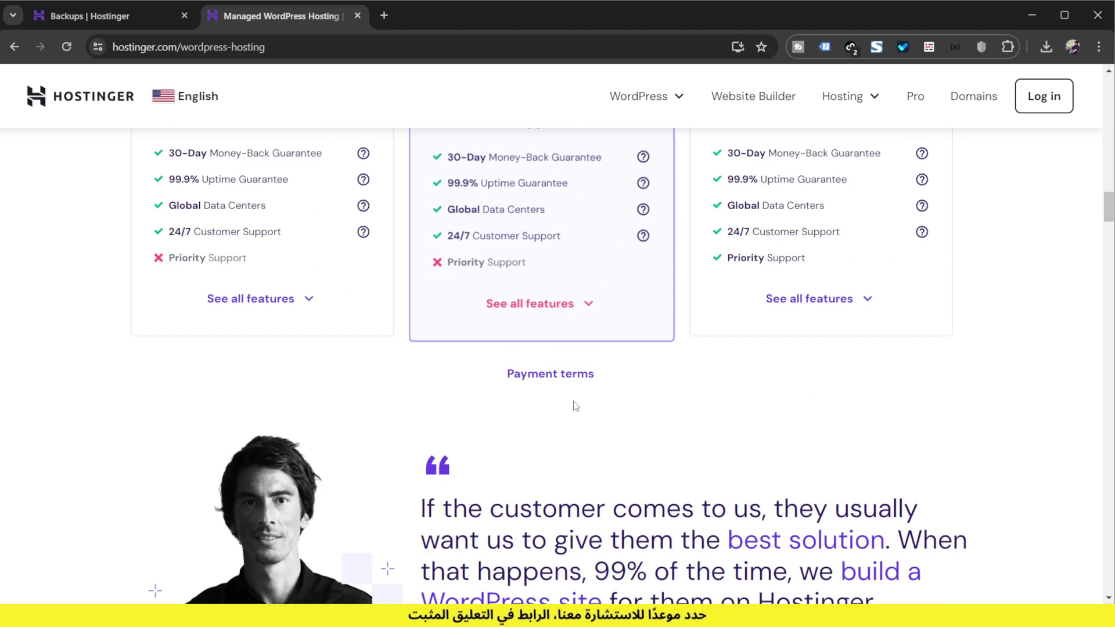
scroll(580, 408, up, 20)
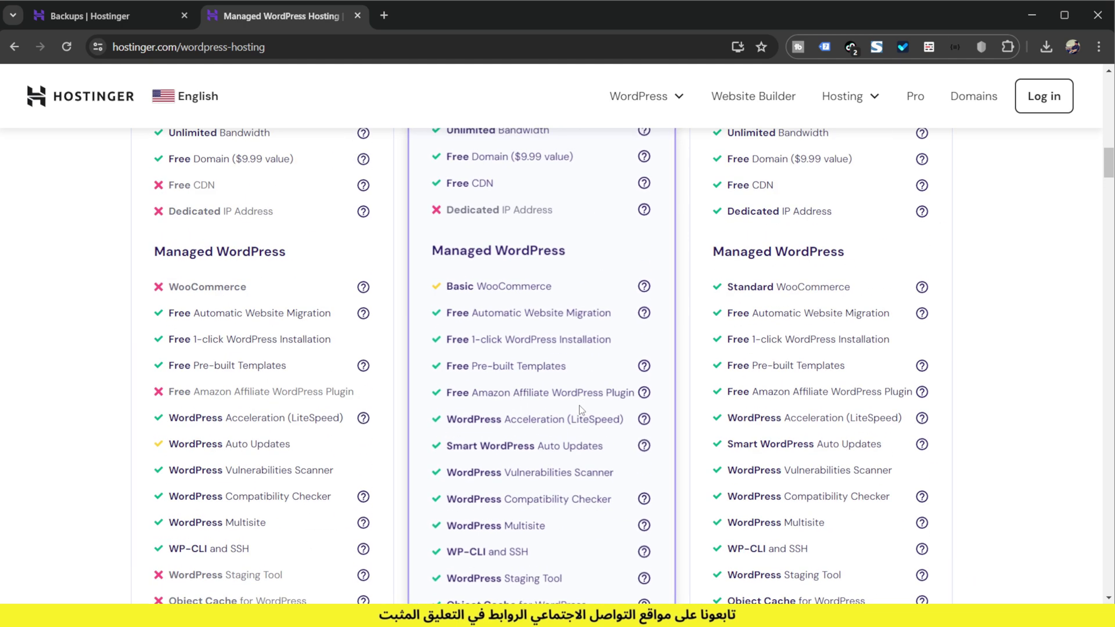
scroll(580, 413, up, 6)
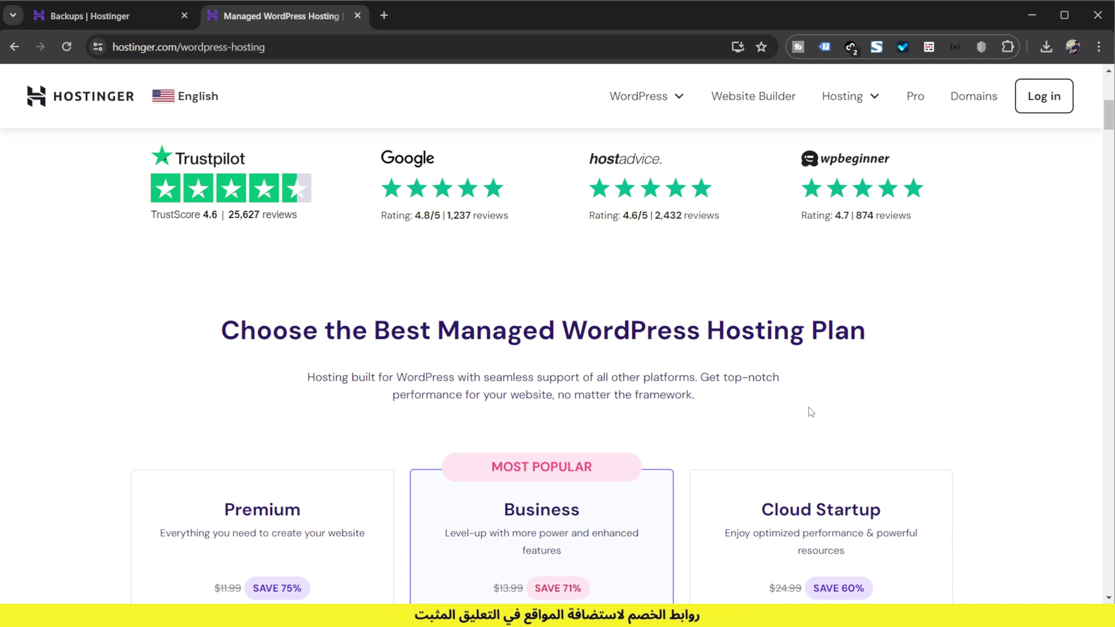
scroll(811, 412, up, 7)
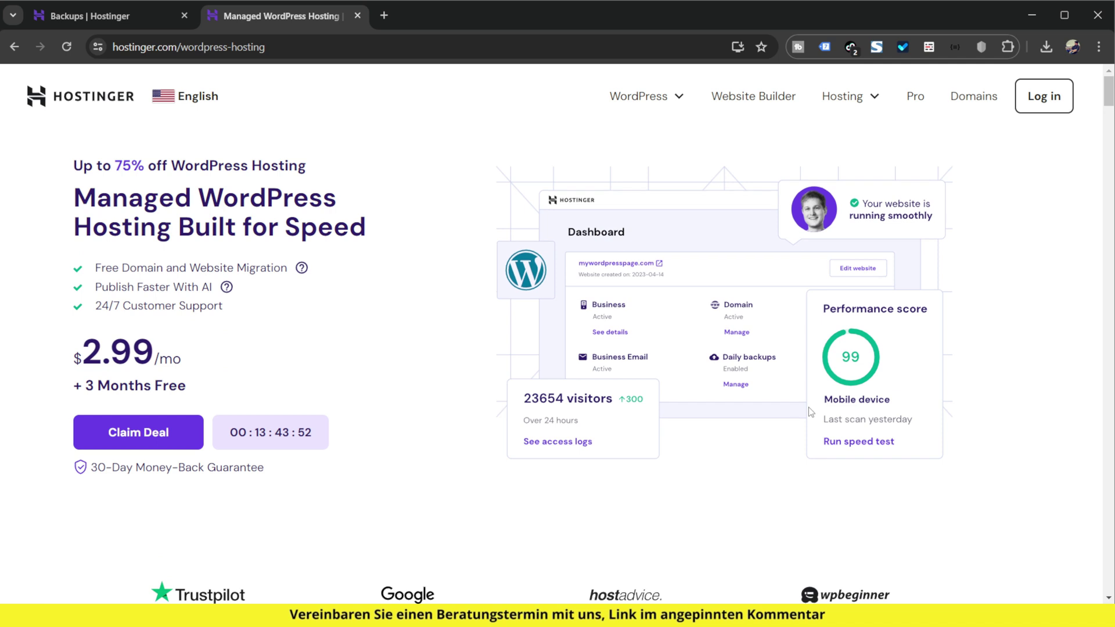
Step: Compare the prices, renewal rates and included WordPress features of the three hosting plans
scroll(712, 407, down, 10)
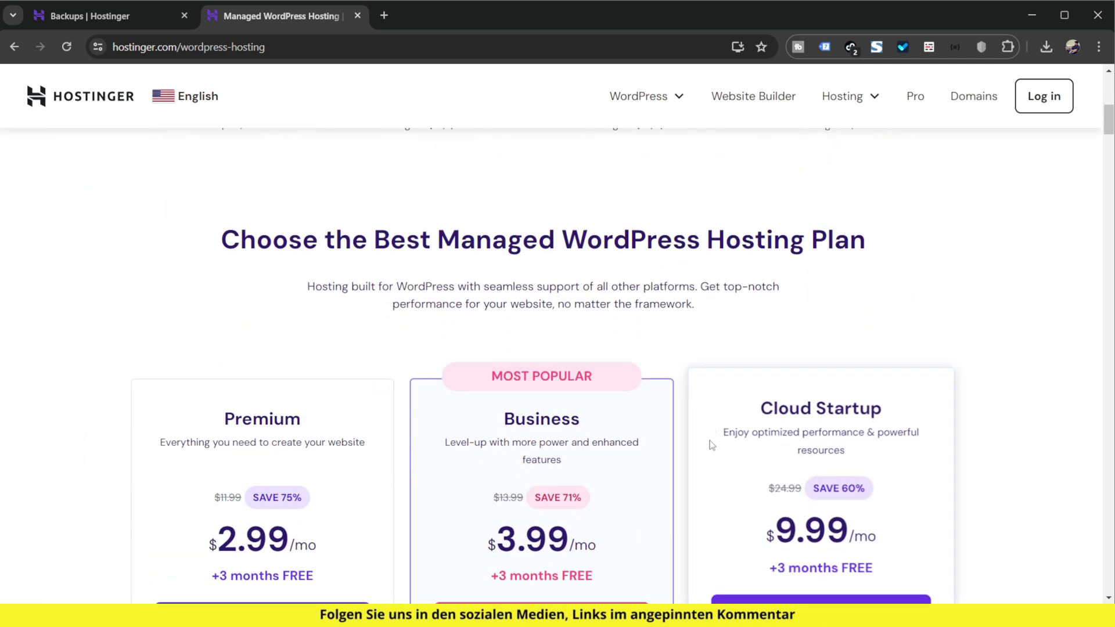
scroll(712, 446, down, 2)
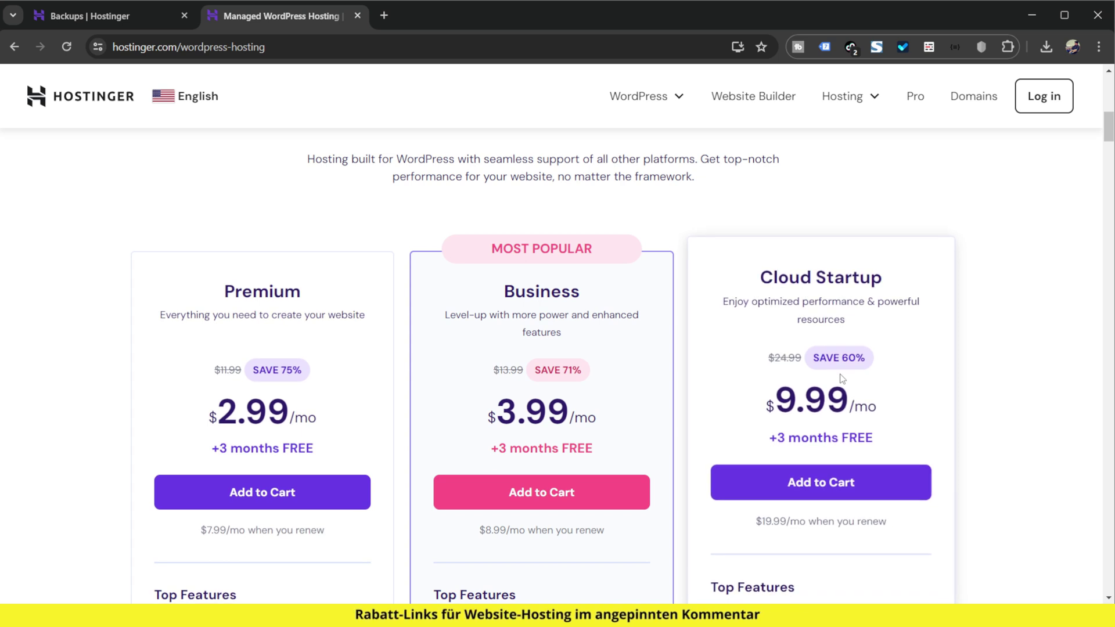
scroll(842, 378, down, 1)
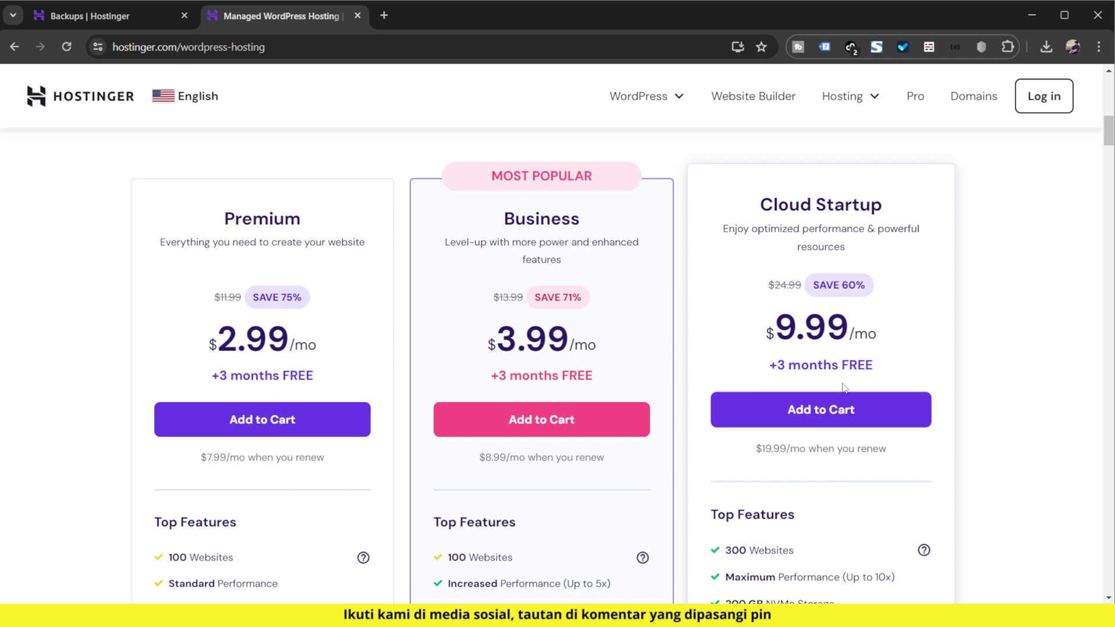
scroll(844, 388, up, 10)
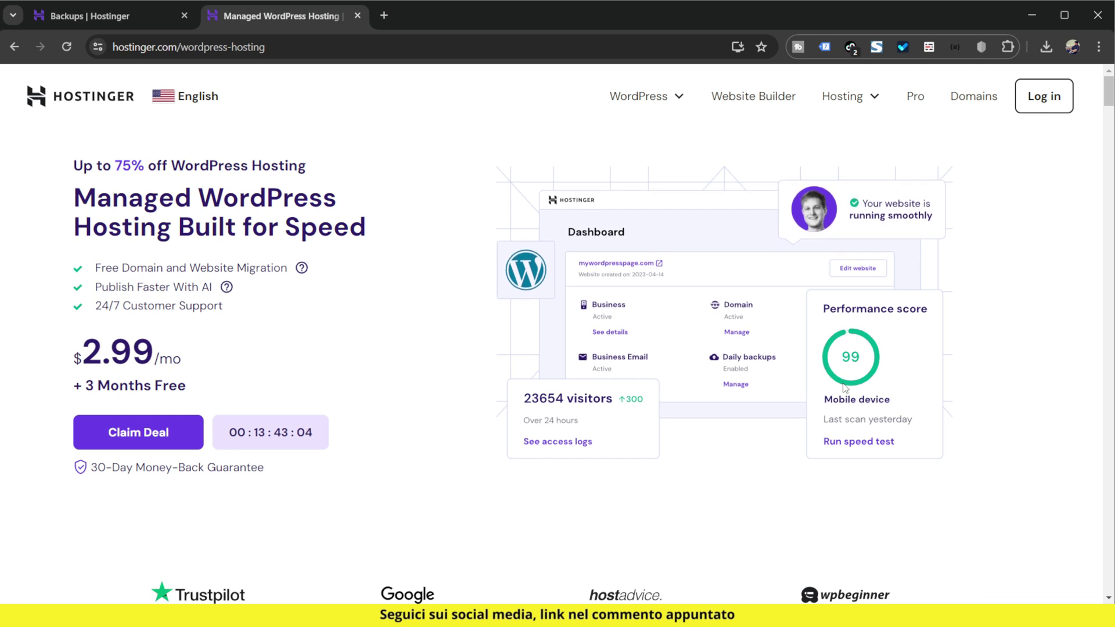
scroll(701, 387, down, 10)
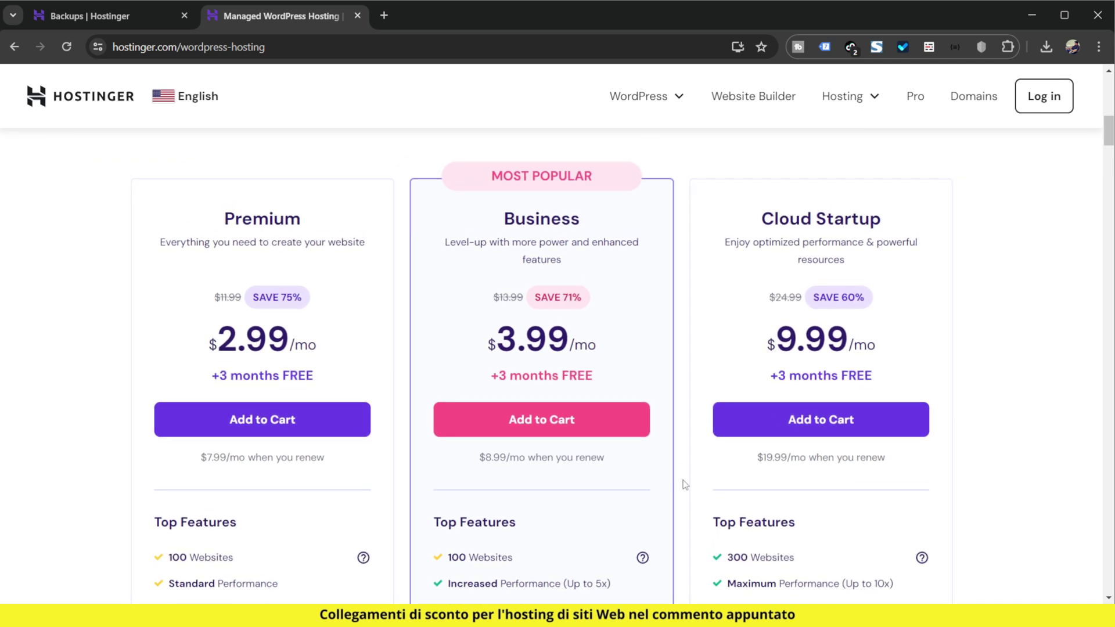
scroll(824, 225, down, 6)
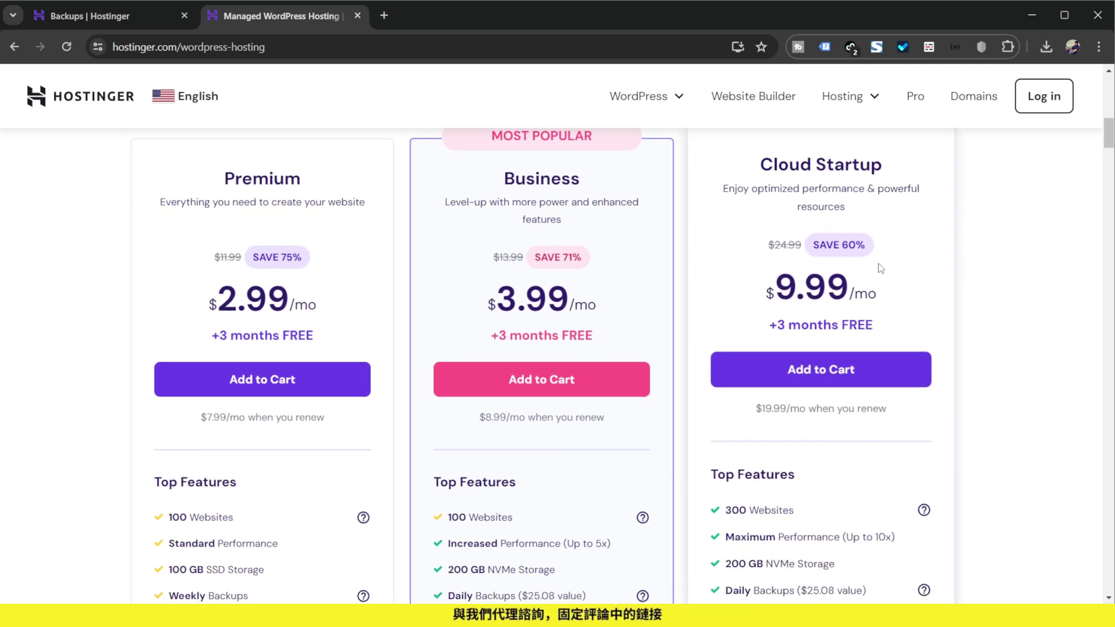
scroll(886, 395, down, 14)
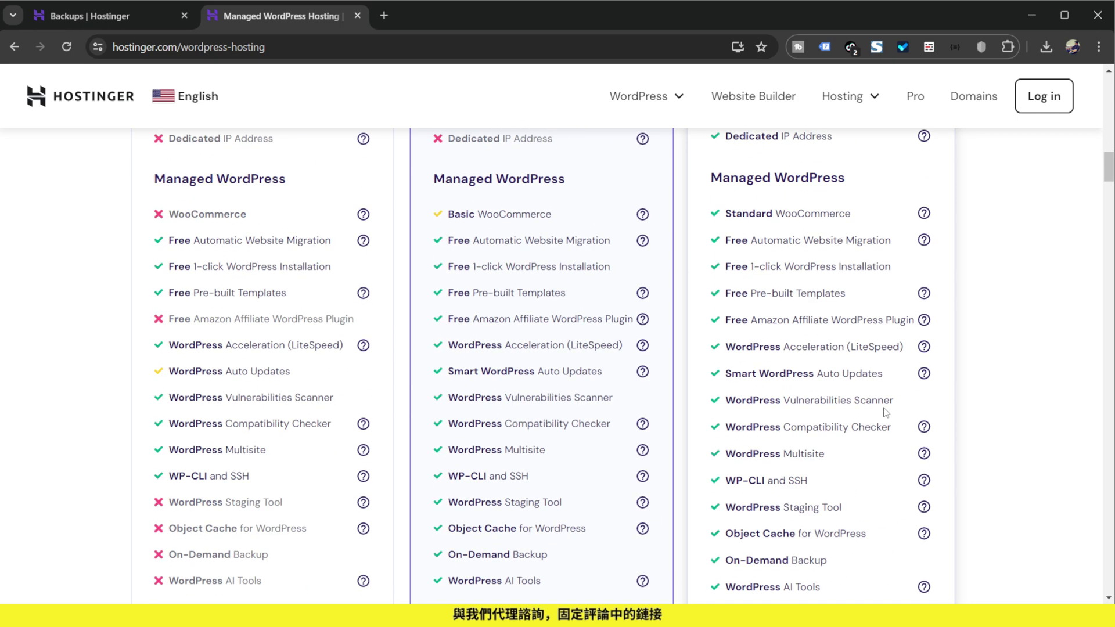
scroll(875, 423, up, 20)
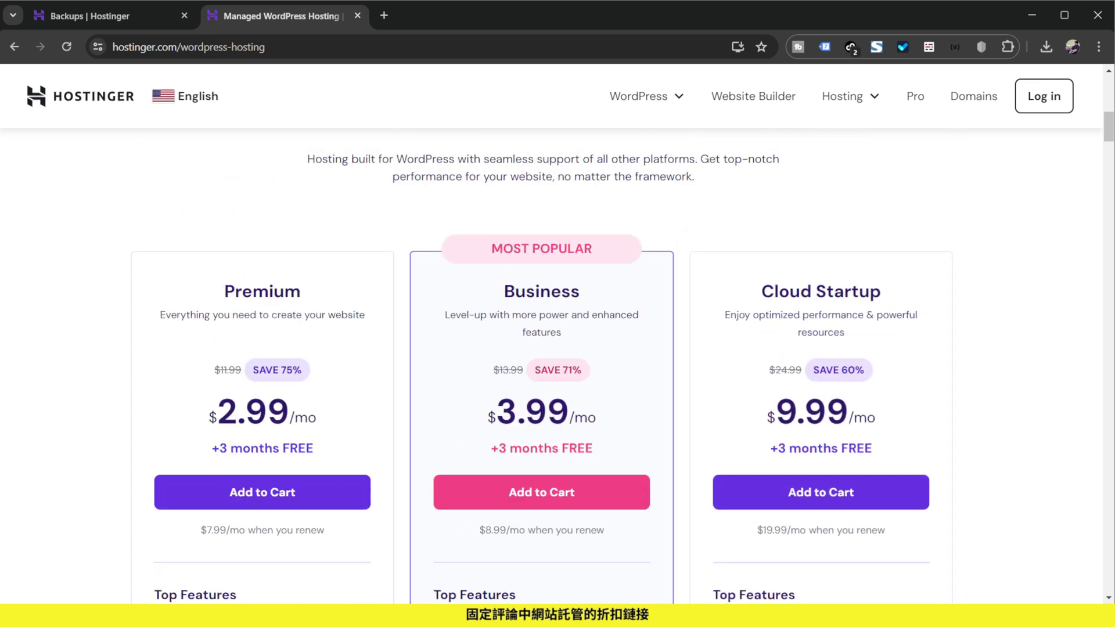
Step: Close the hosting offers page and open the Backups page in the Files section for aulafabricando.online
key(ctrl+w)
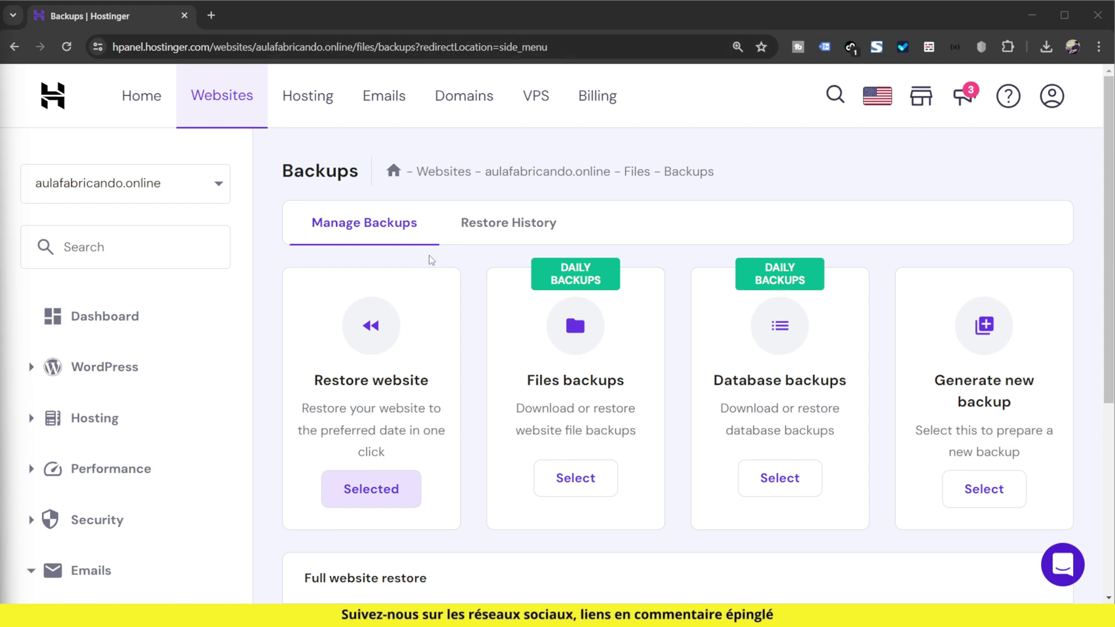
scroll(154, 331, down, 5)
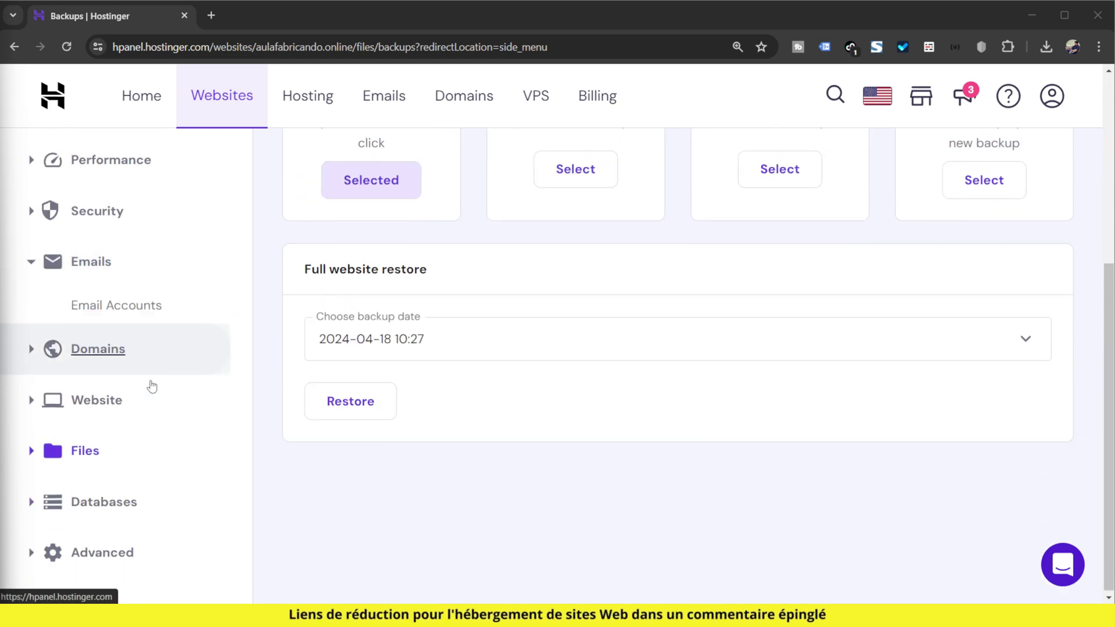
click(110, 449)
scroll(142, 395, down, 3)
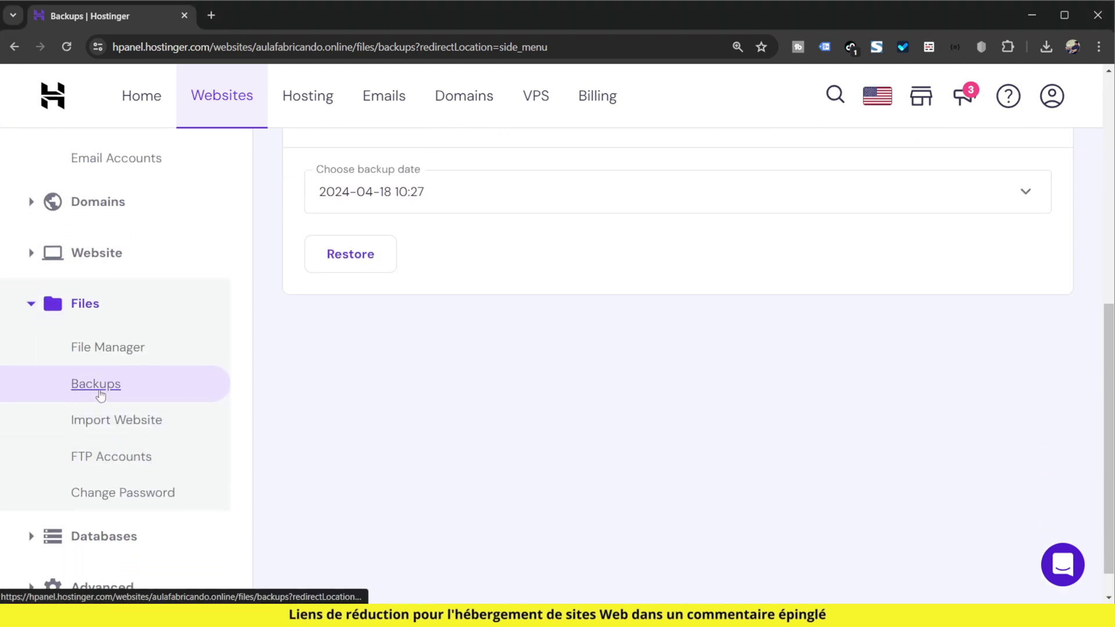
click(100, 391)
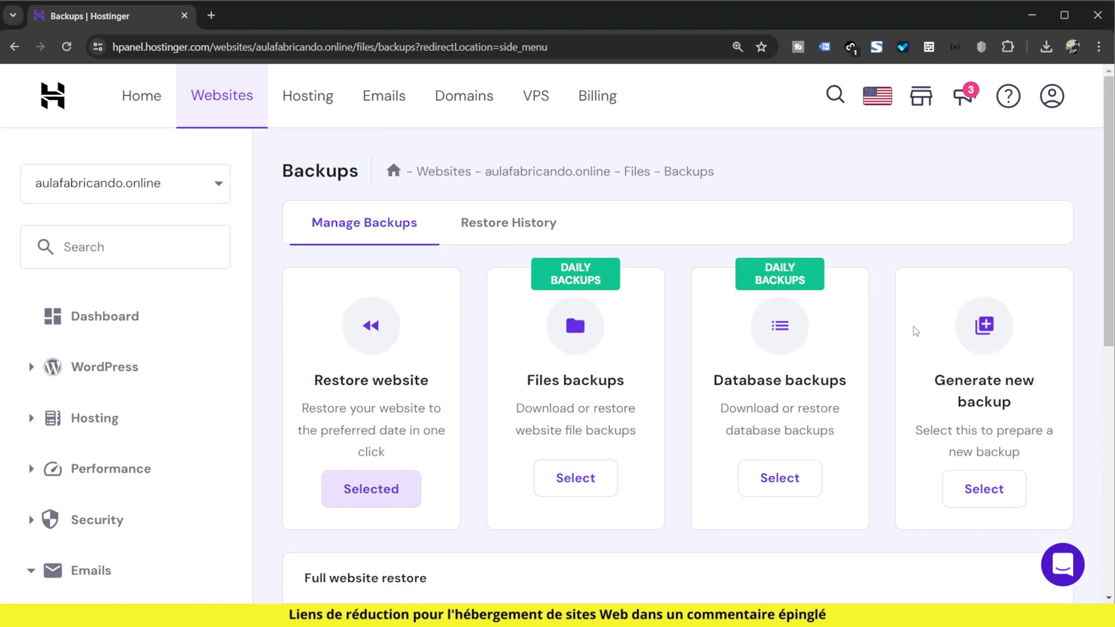
Step: Generate a new backup of the website's current files and databases
scroll(946, 357, down, 1)
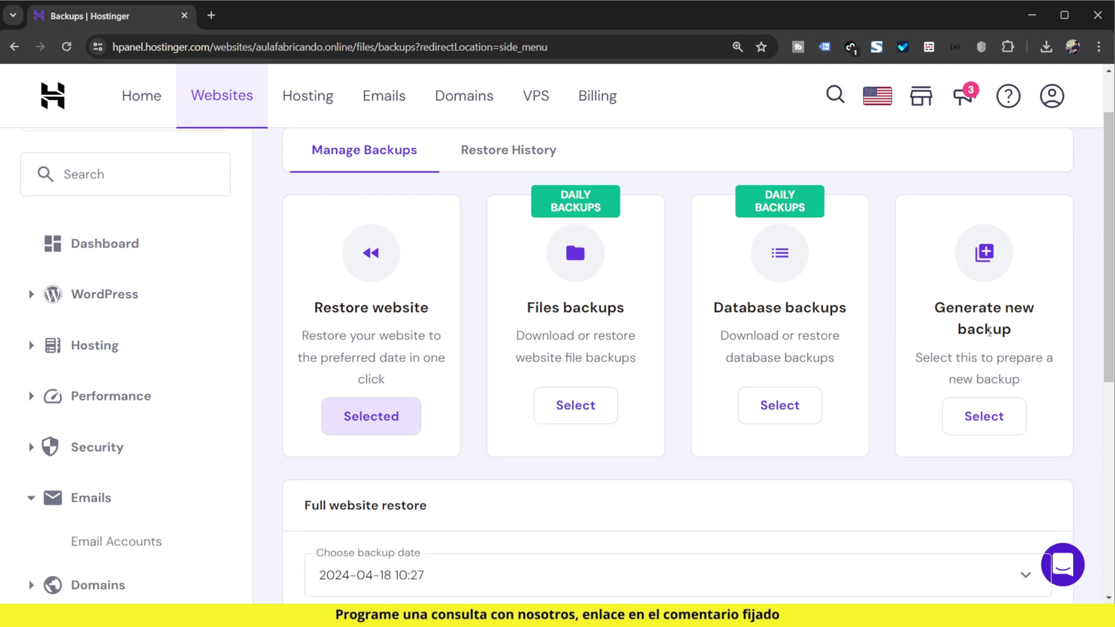
click(1004, 432)
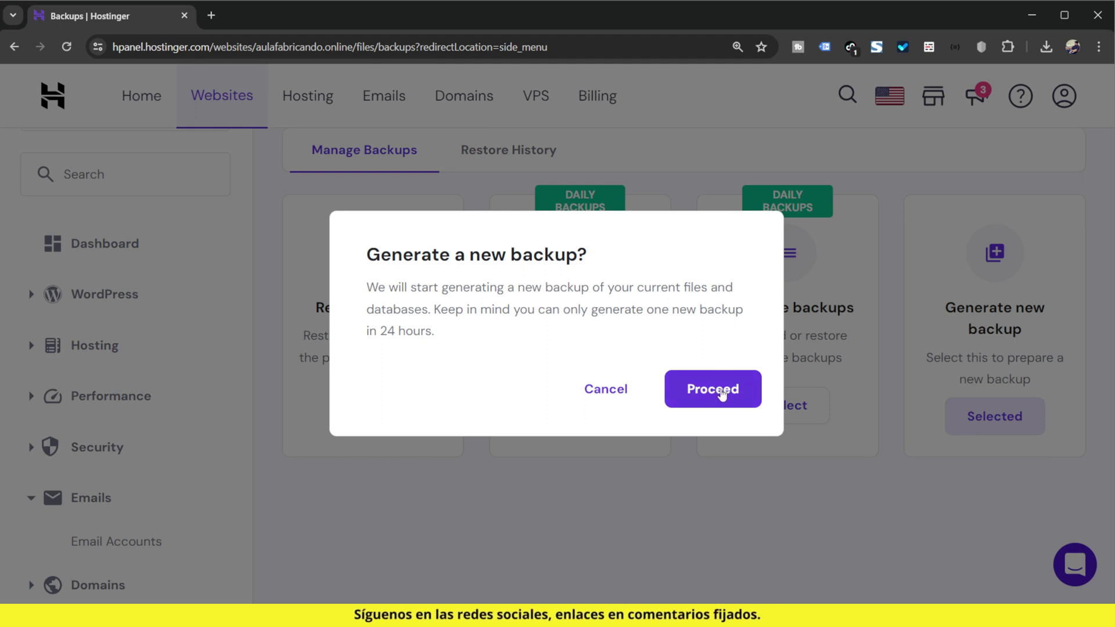
click(722, 394)
scroll(833, 480, down, 3)
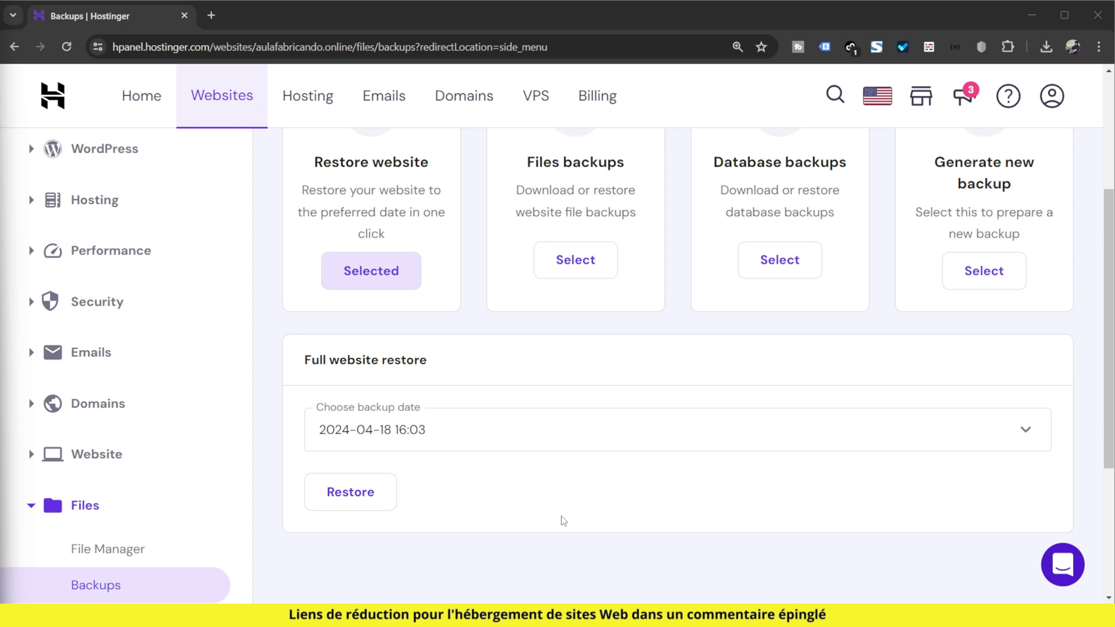
scroll(562, 521, up, 4)
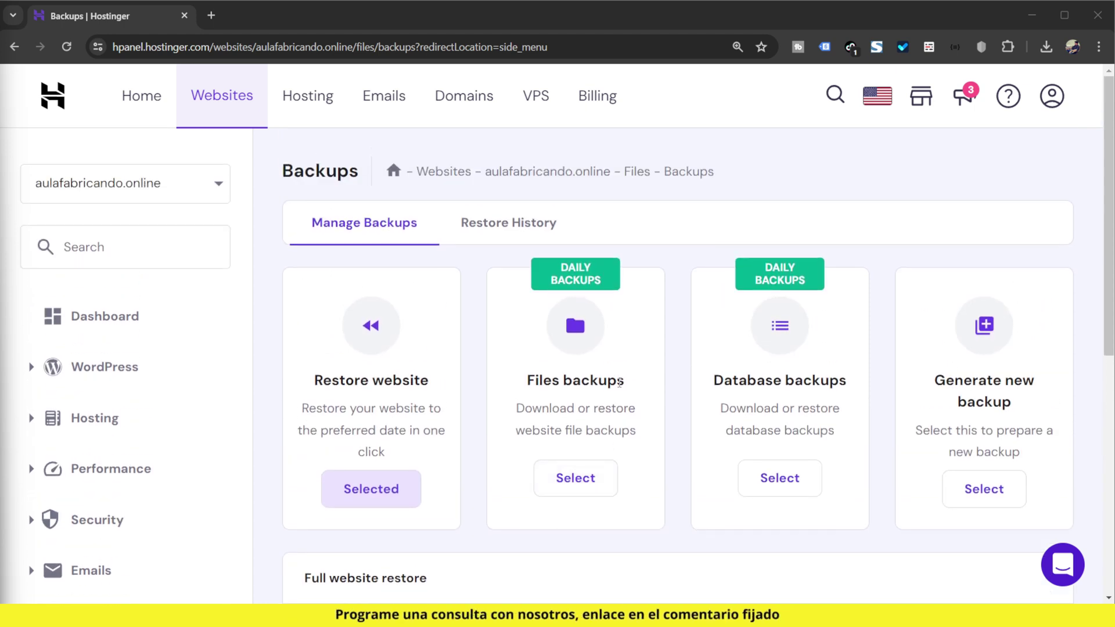
click(400, 483)
scroll(410, 427, down, 8)
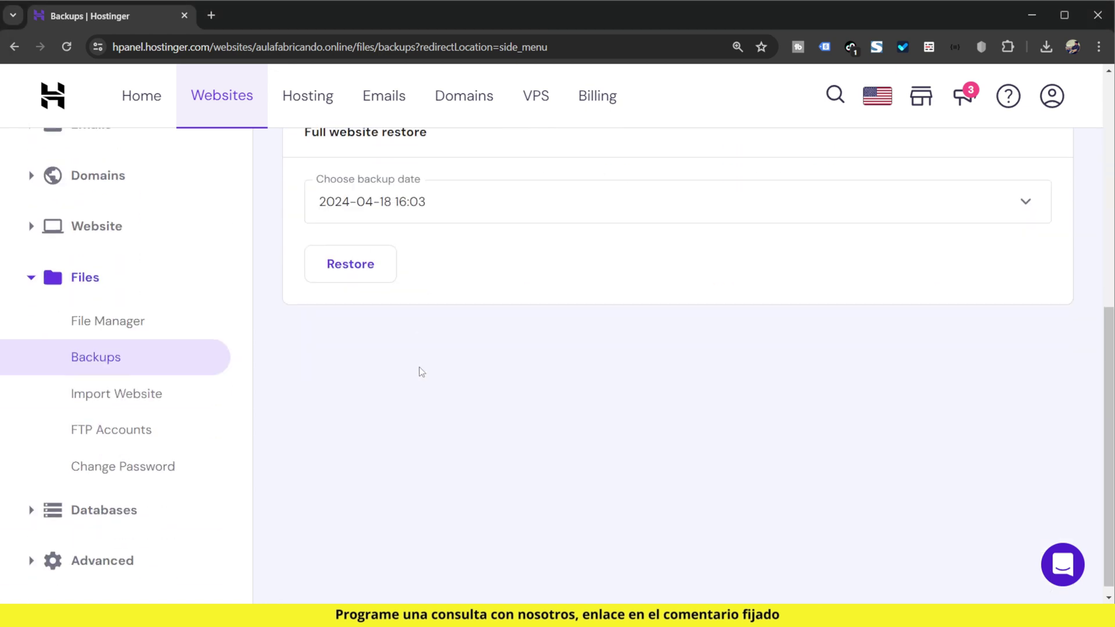
click(484, 198)
click(480, 194)
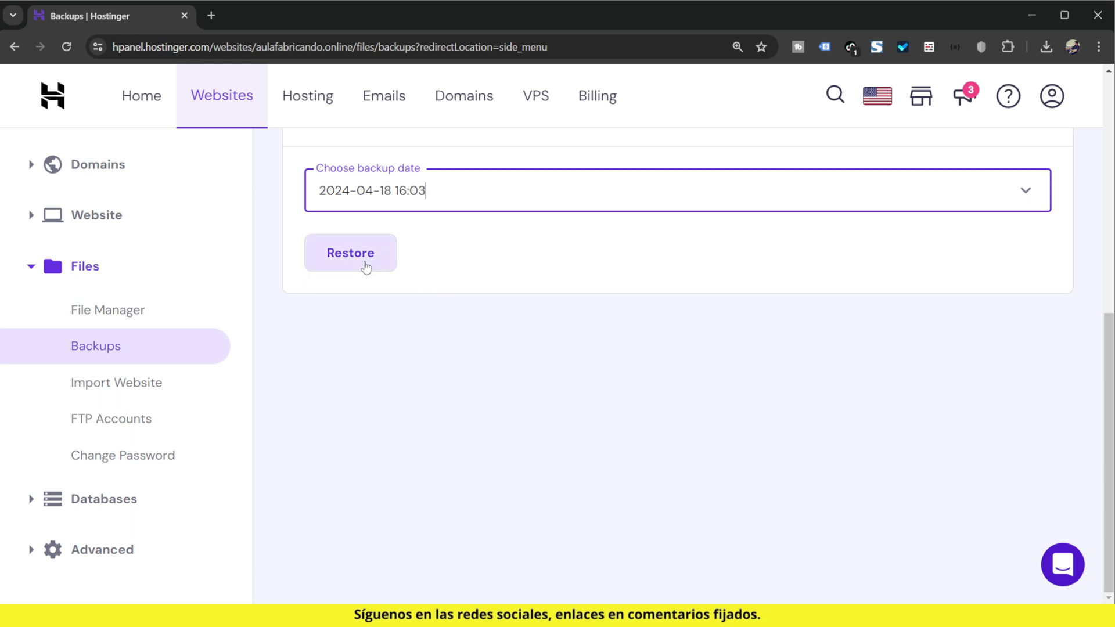
scroll(562, 501, up, 3)
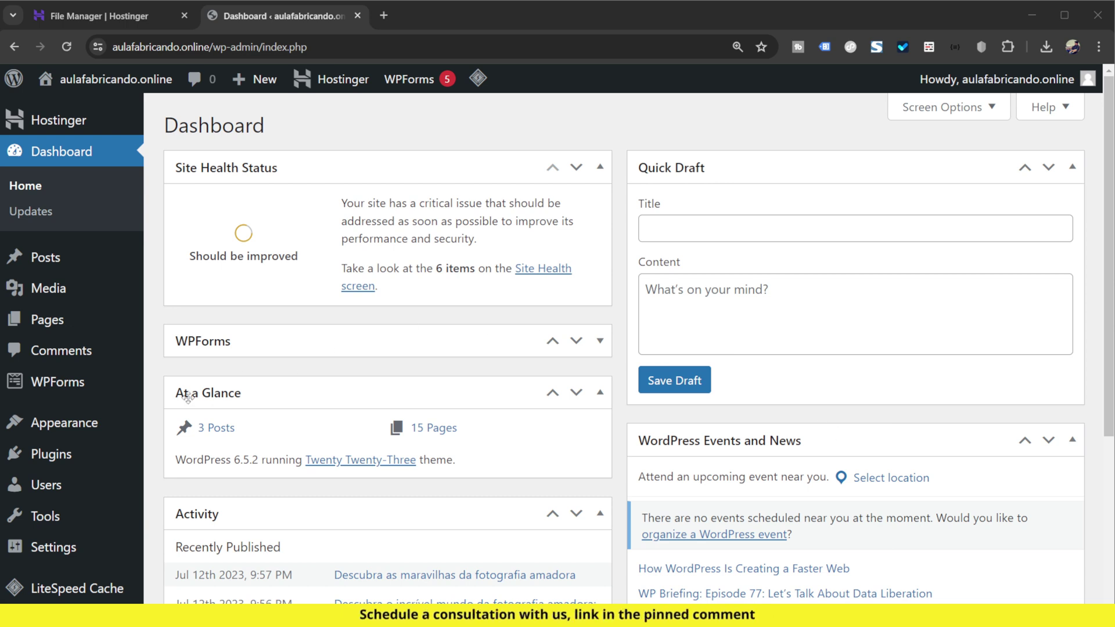
Step: Open the installed themes page in the WordPress admin of aulafabricando.online
click(95, 425)
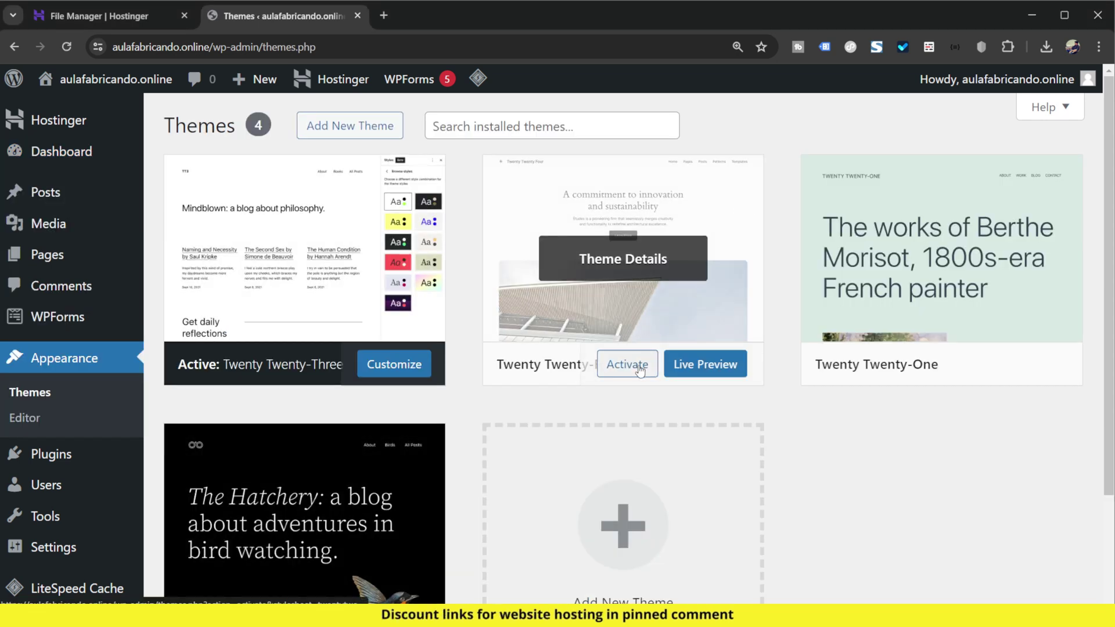
key(ctrl+plus)
key(ctrl+plus)
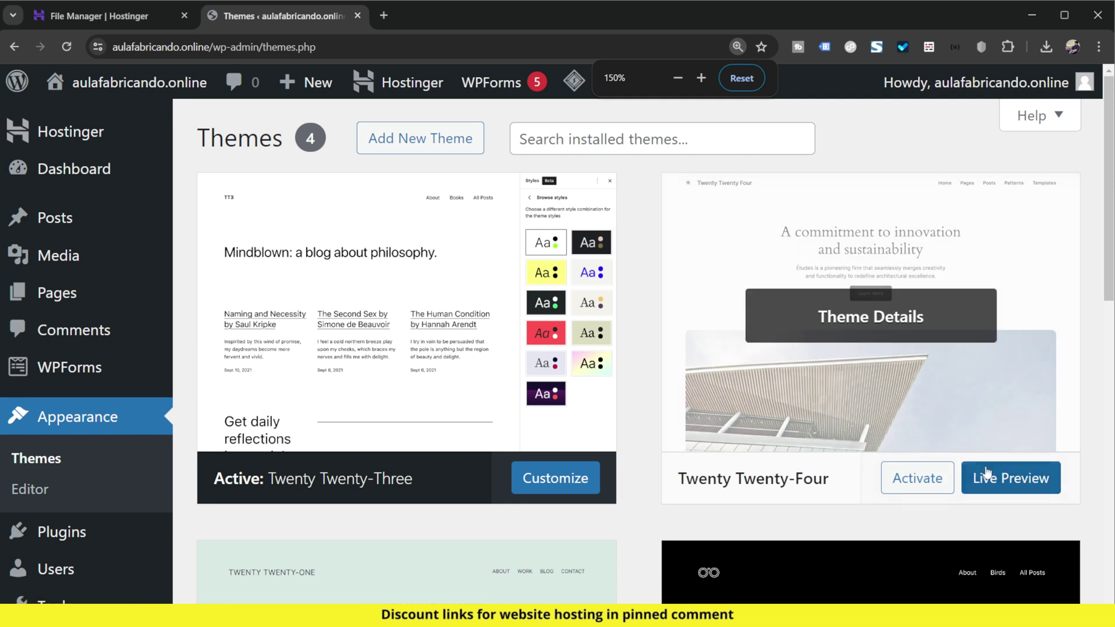
Step: Activate the Twenty Twenty-Four theme and check the site's front page in a separate tab
click(918, 481)
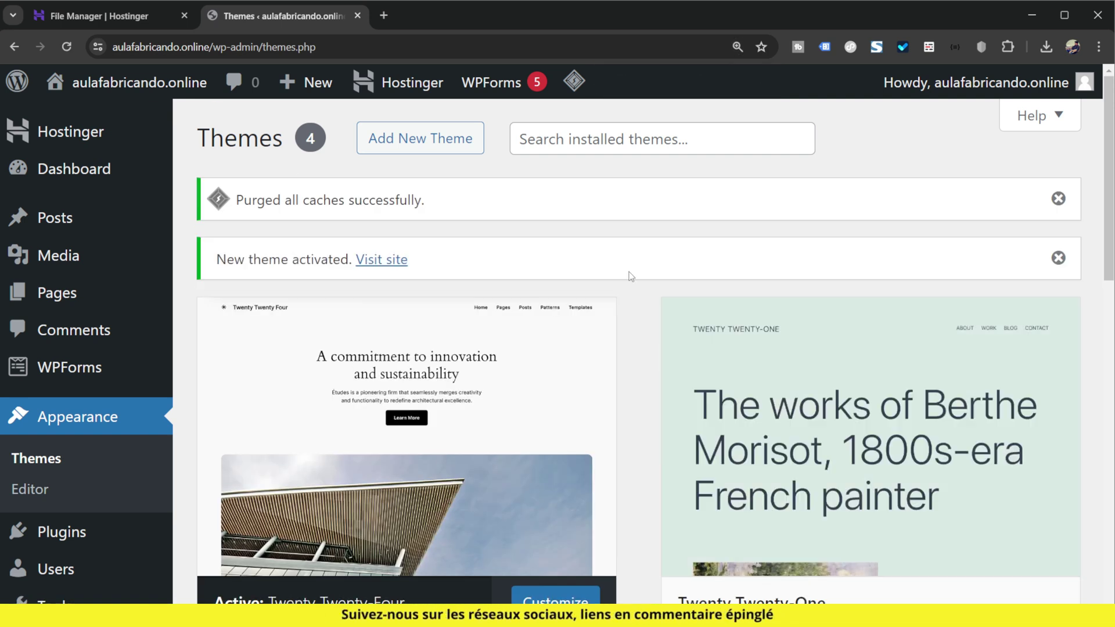
mouse_move(142, 81)
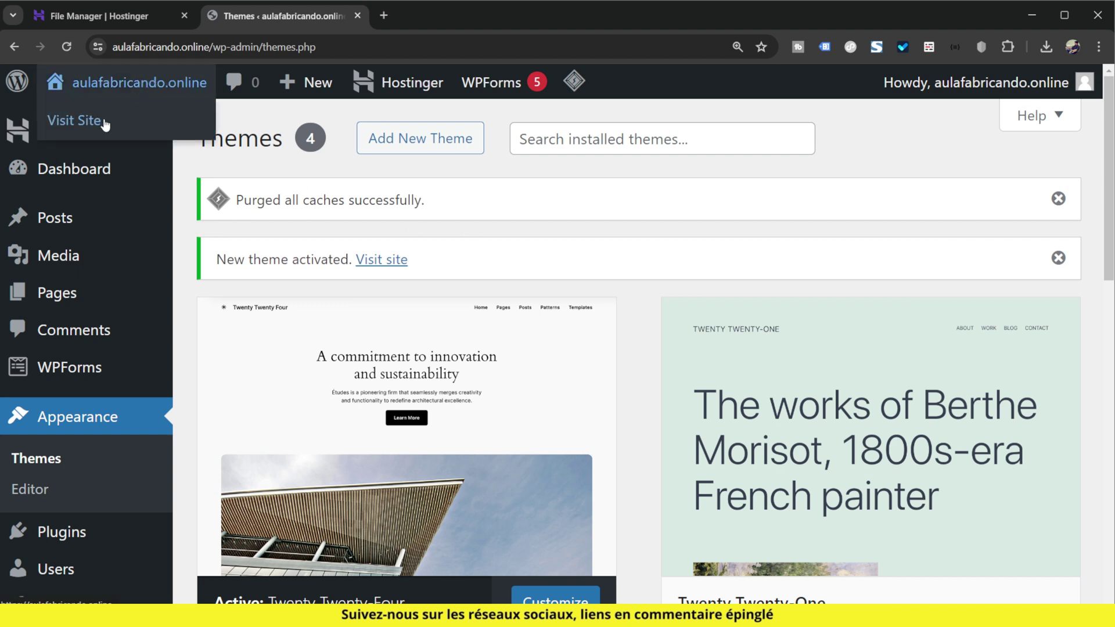
middle_click(93, 119)
click(398, 19)
scroll(755, 291, down, 5)
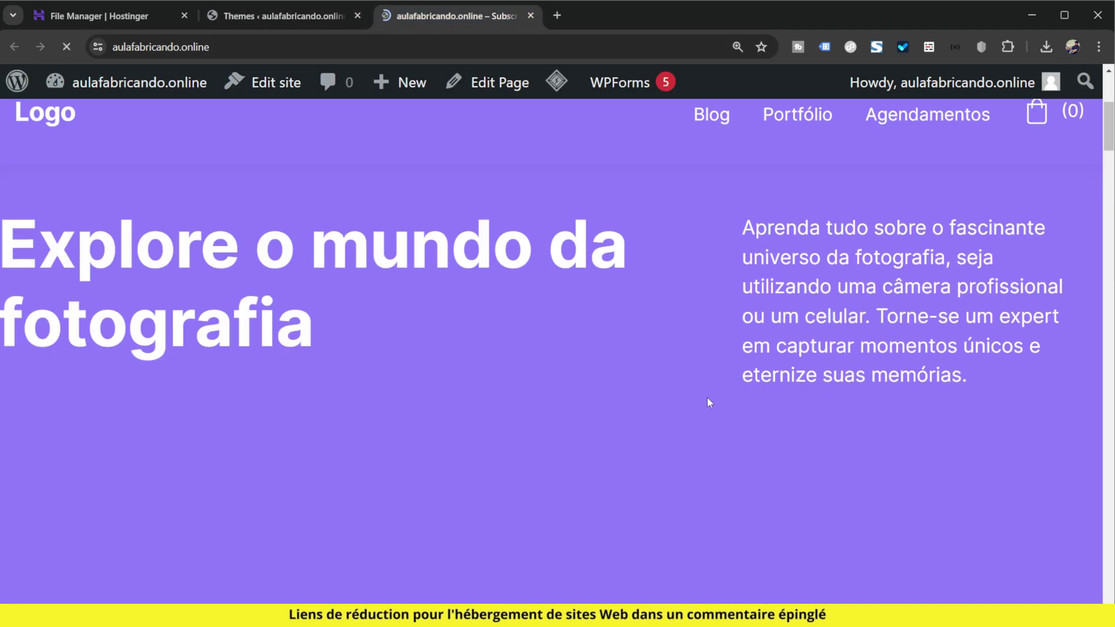
click(530, 15)
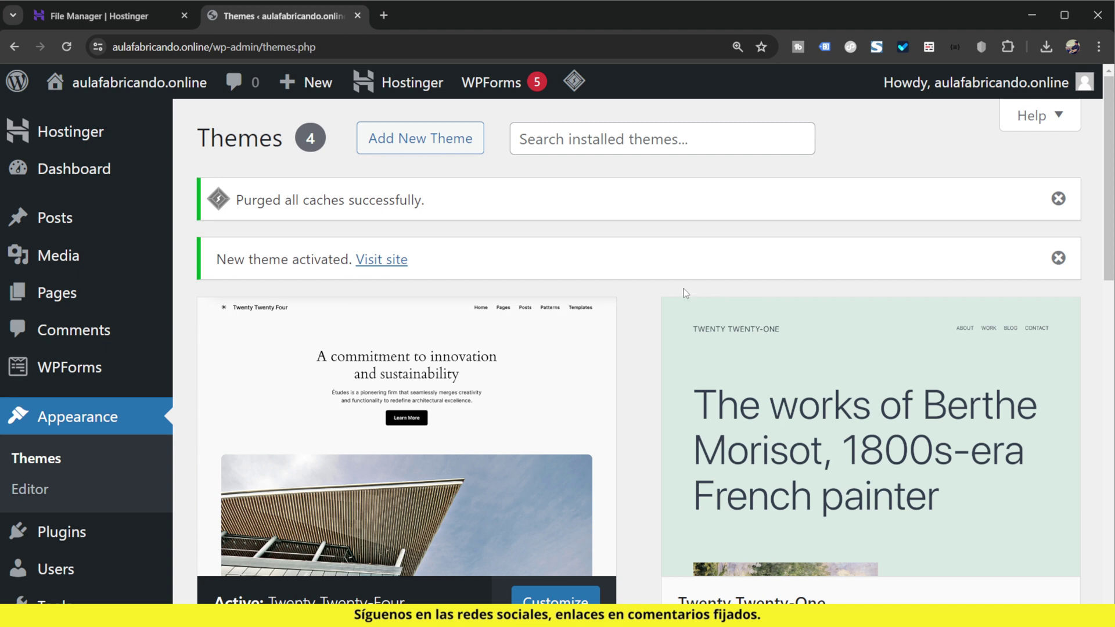
Step: Open the public_html/wp-content/themes folder of aulafabricando.online in the Hostinger file manager
key(ctrl+Tab)
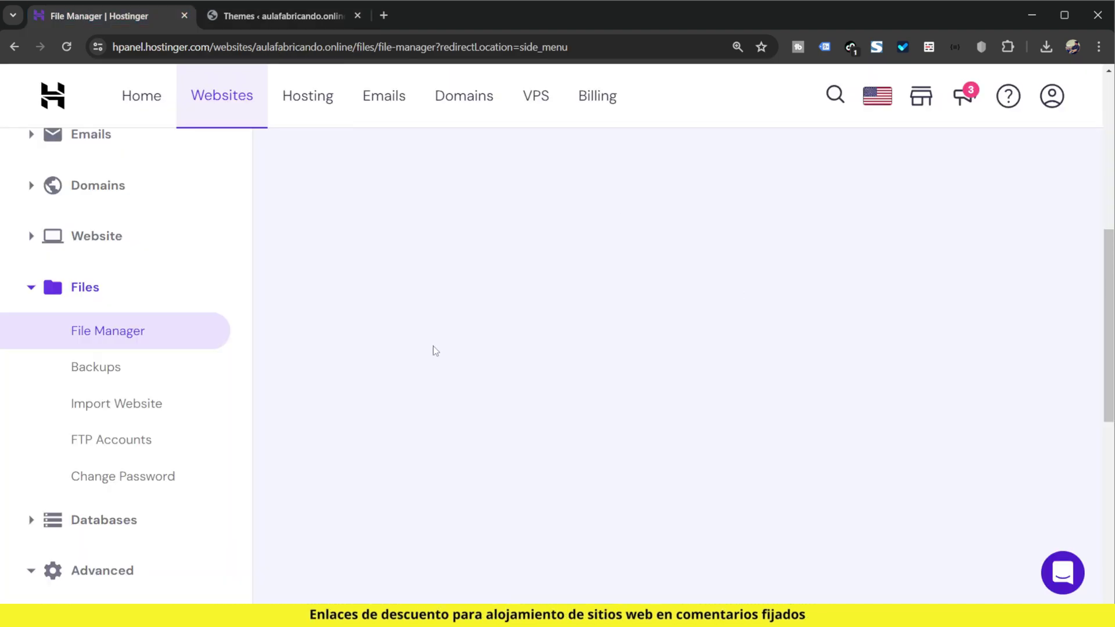
click(134, 331)
click(458, 285)
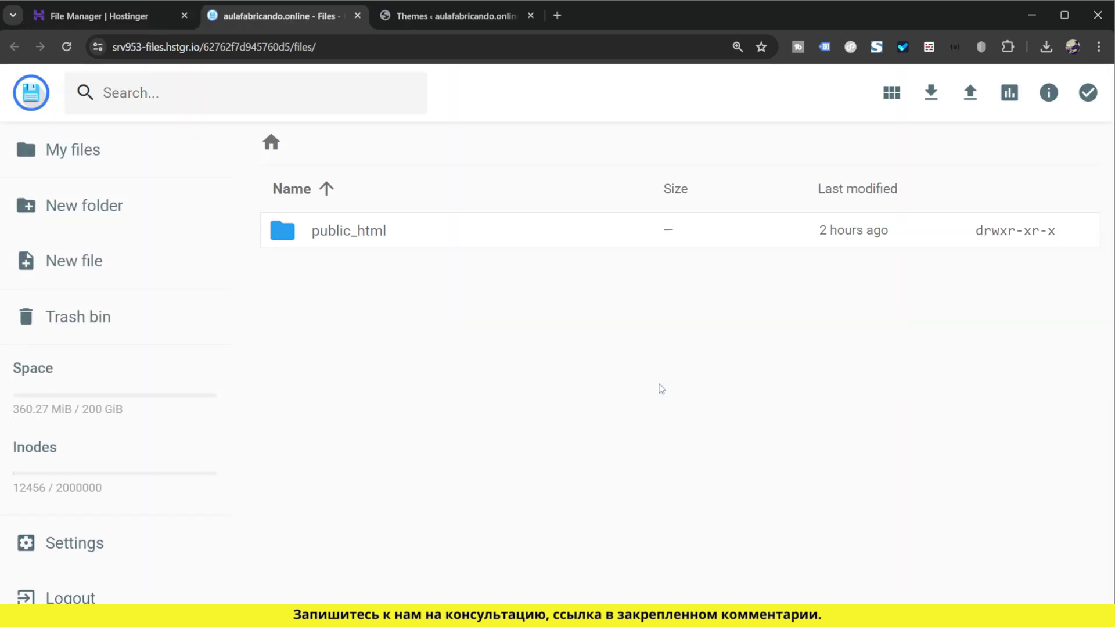
double_click(383, 243)
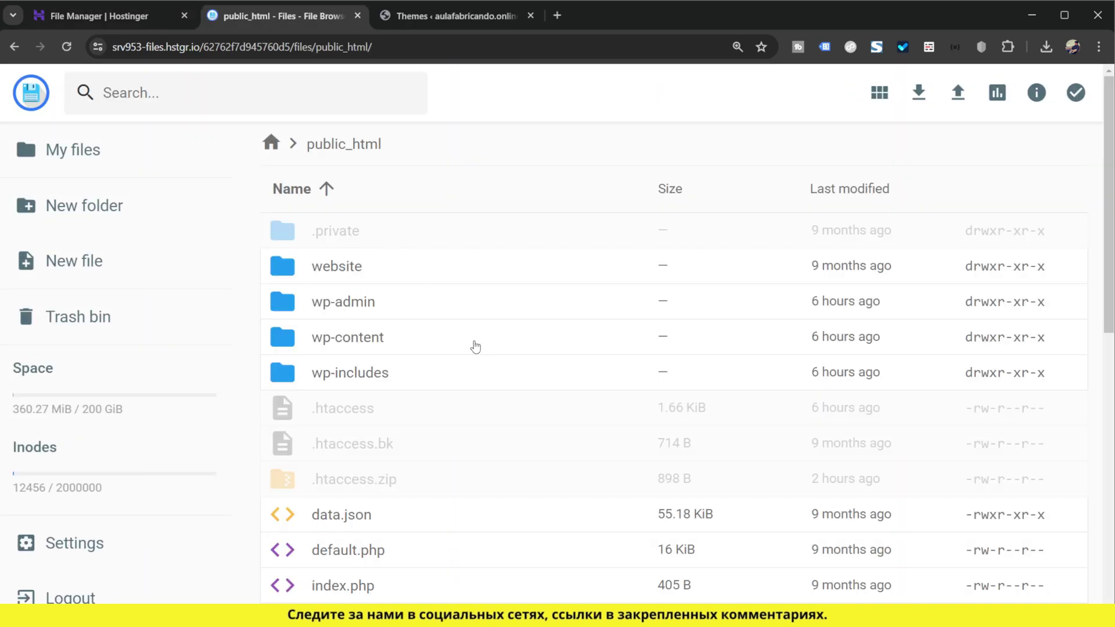
double_click(414, 340)
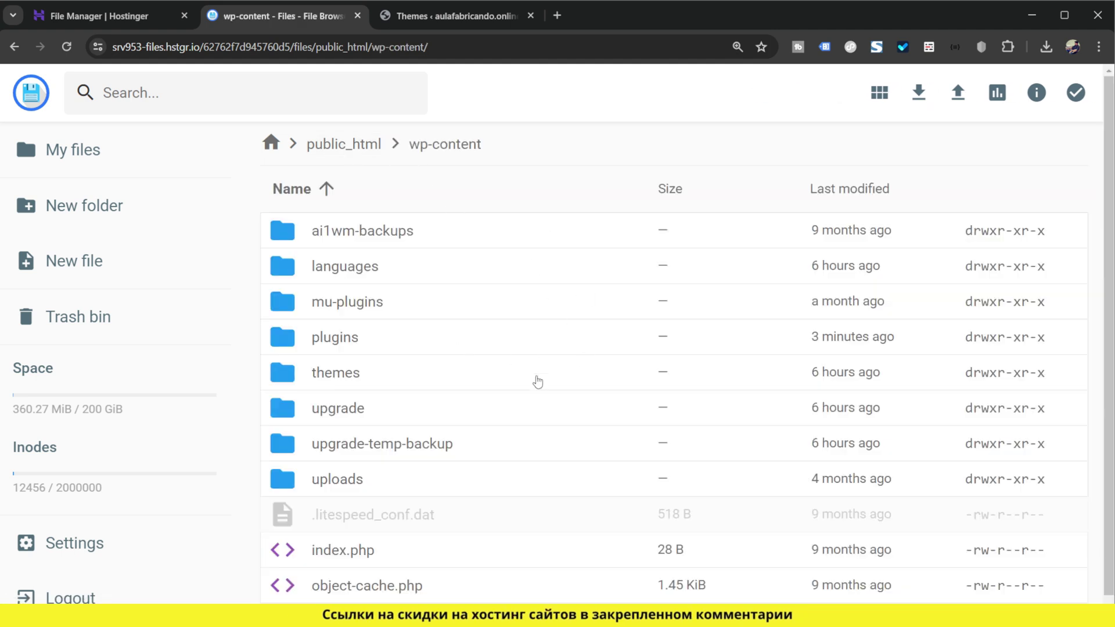
double_click(363, 378)
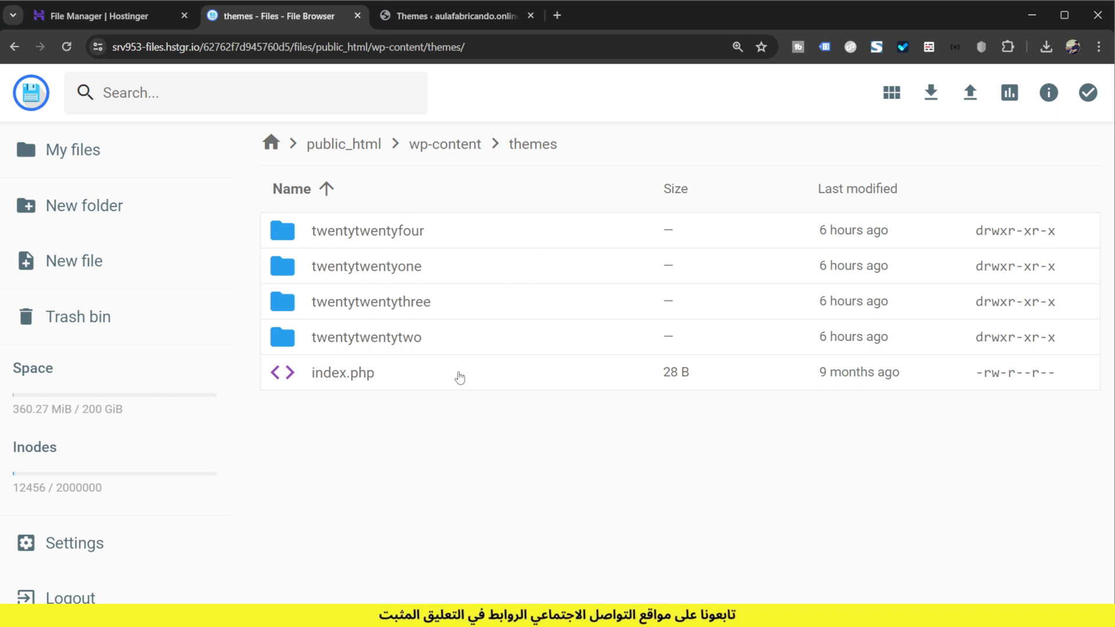
Step: Open the aulafabricando.online database in phpMyAdmin from the hPanel
click(125, 16)
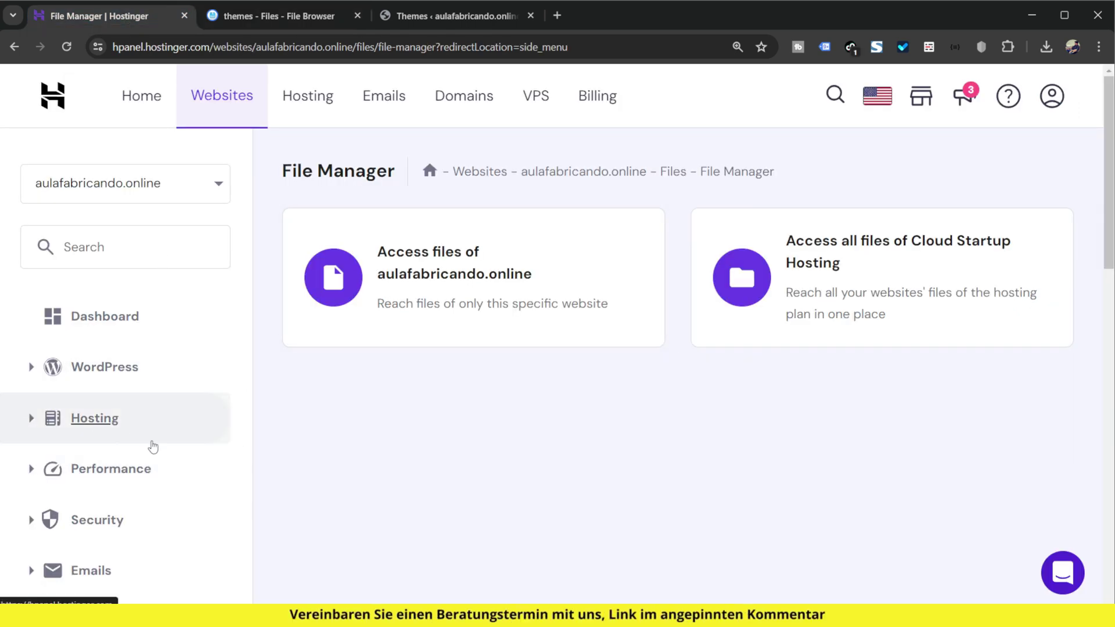
scroll(153, 450, down, 3)
scroll(154, 452, down, 6)
click(151, 453)
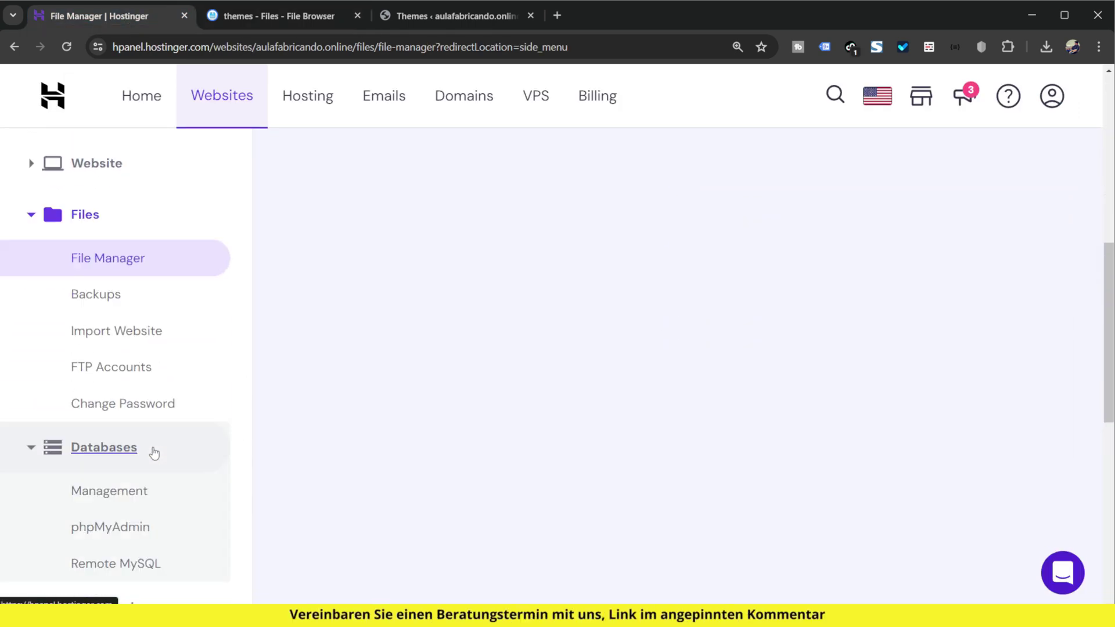
scroll(182, 470, down, 1)
click(180, 451)
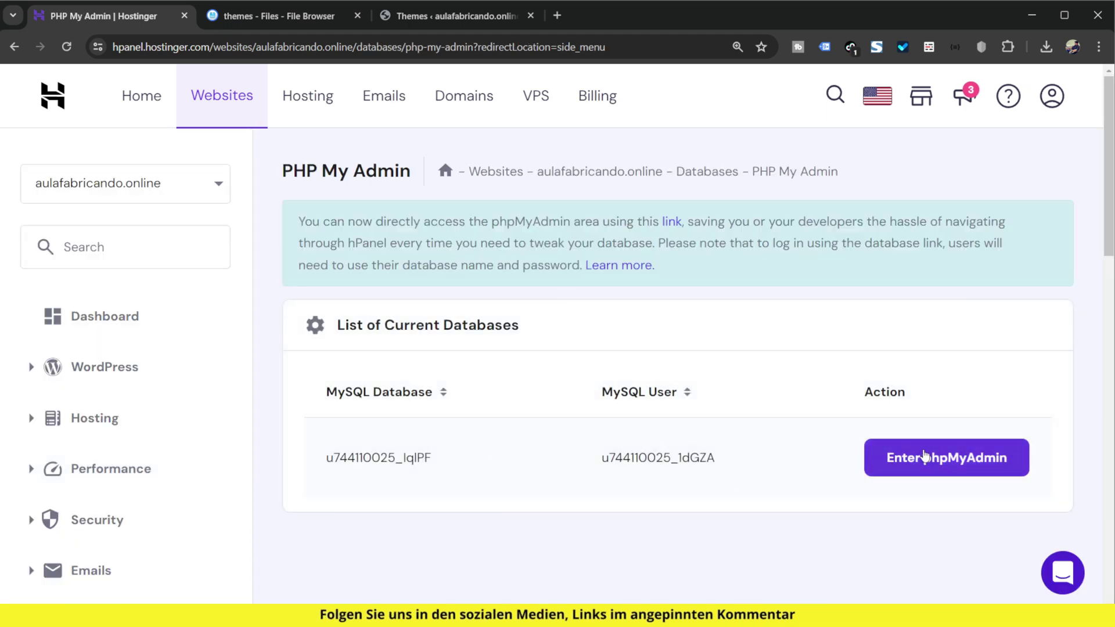
click(924, 458)
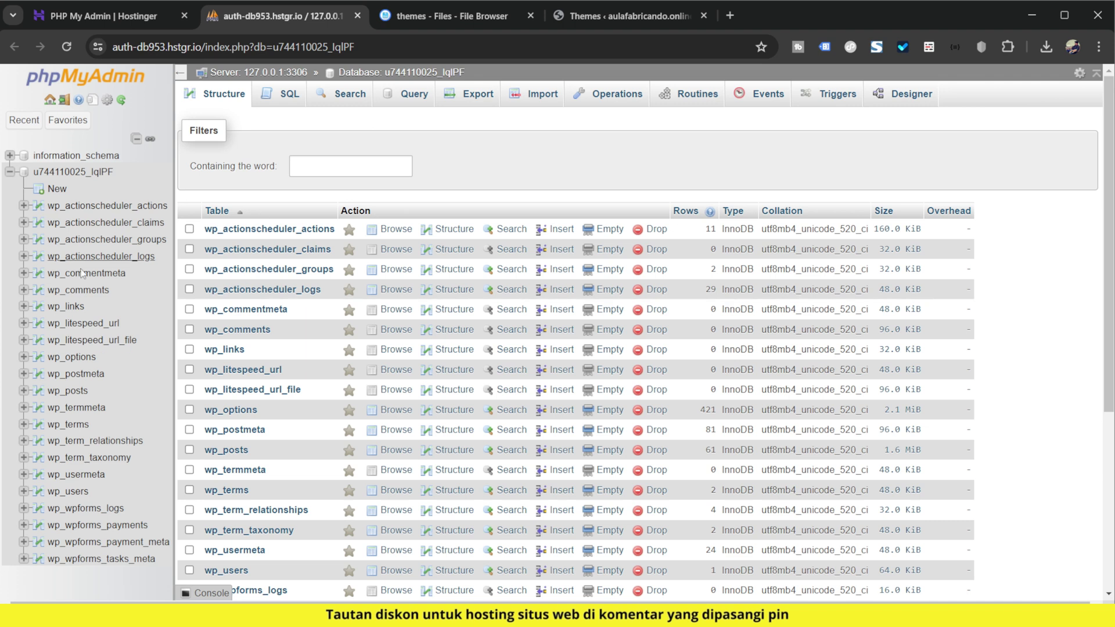
Step: Browse the wp_options table, go to page 2 of its rows and locate the template option's value
click(84, 358)
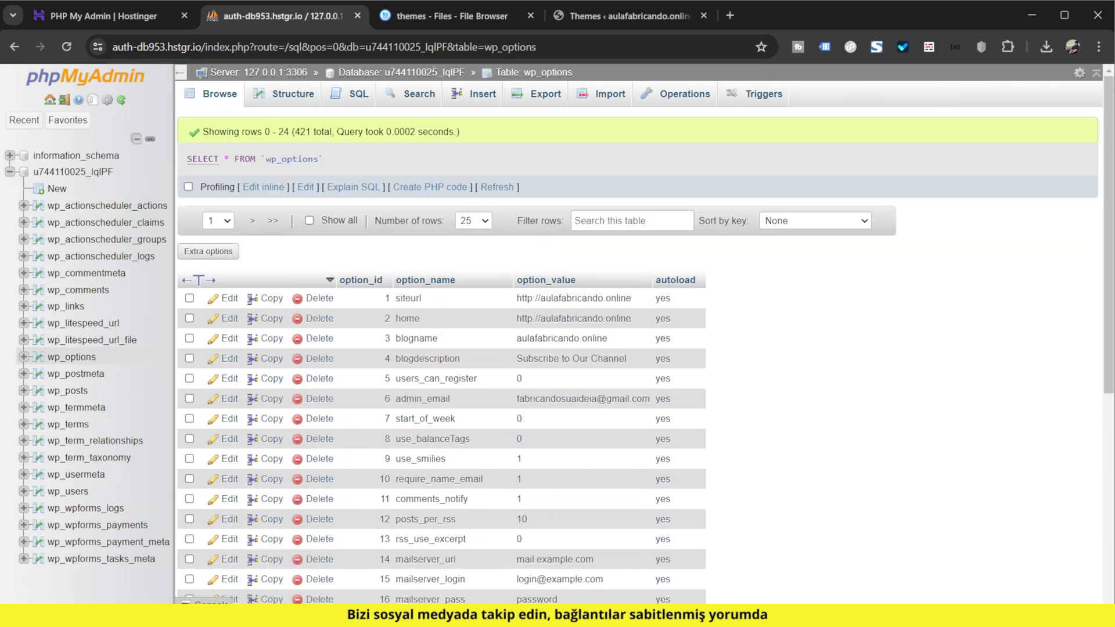
scroll(434, 238, down, 5)
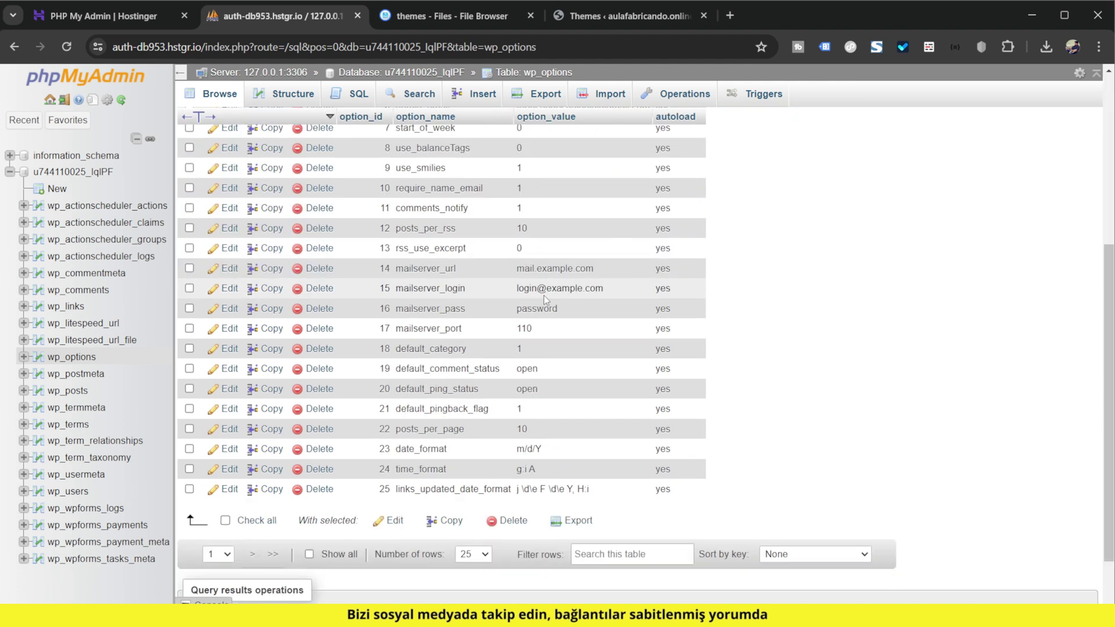
scroll(441, 489, up, 5)
click(226, 222)
click(218, 258)
click(254, 221)
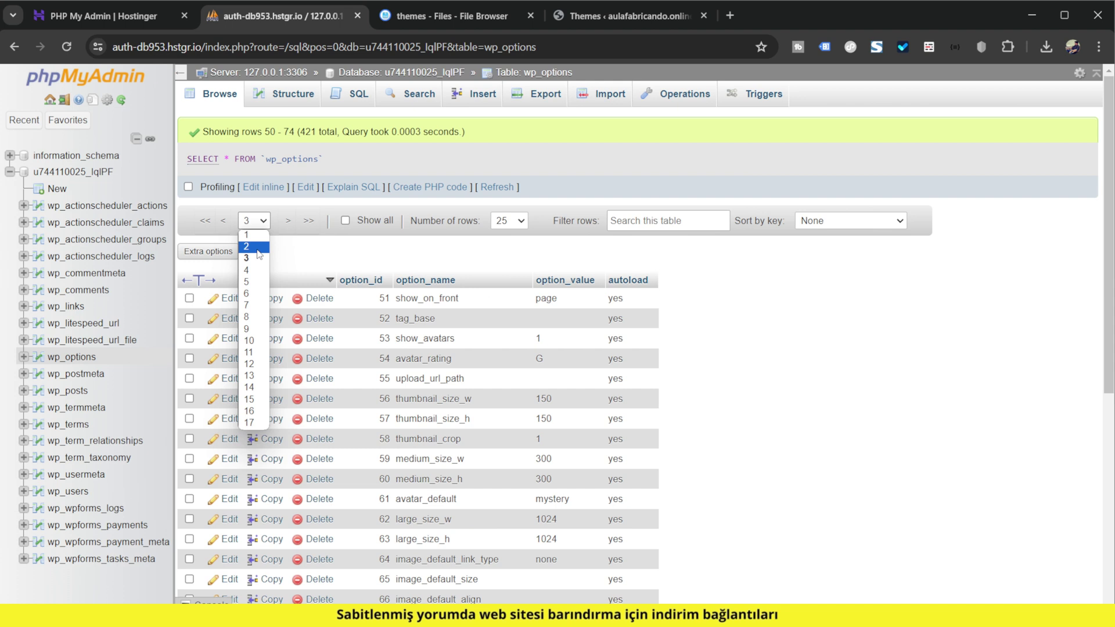
click(247, 246)
scroll(734, 406, down, 4)
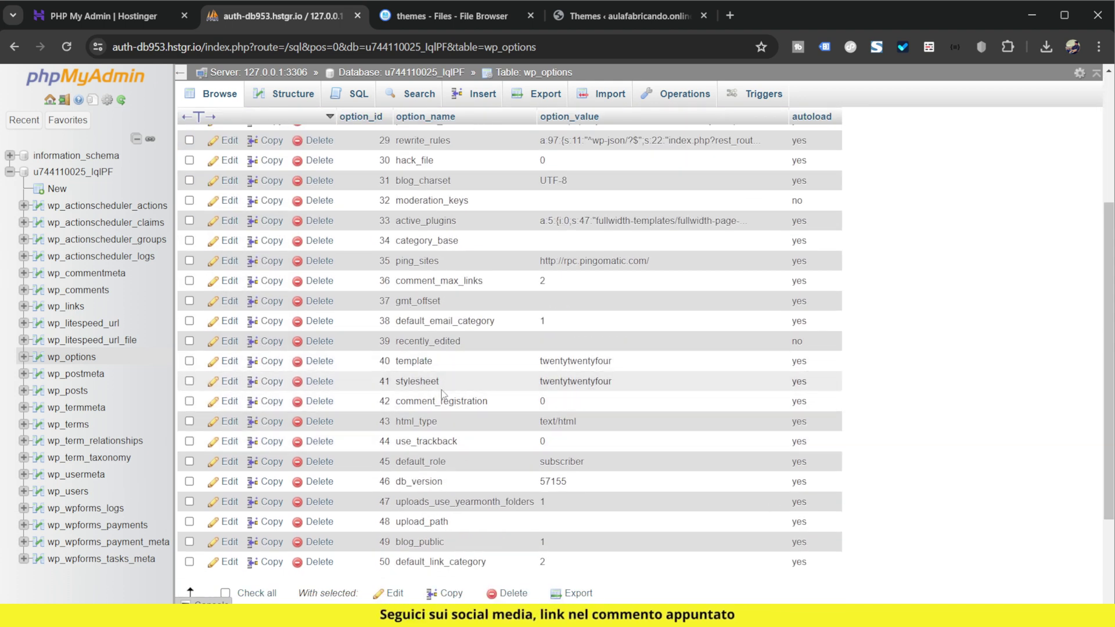
key(ctrl+plus)
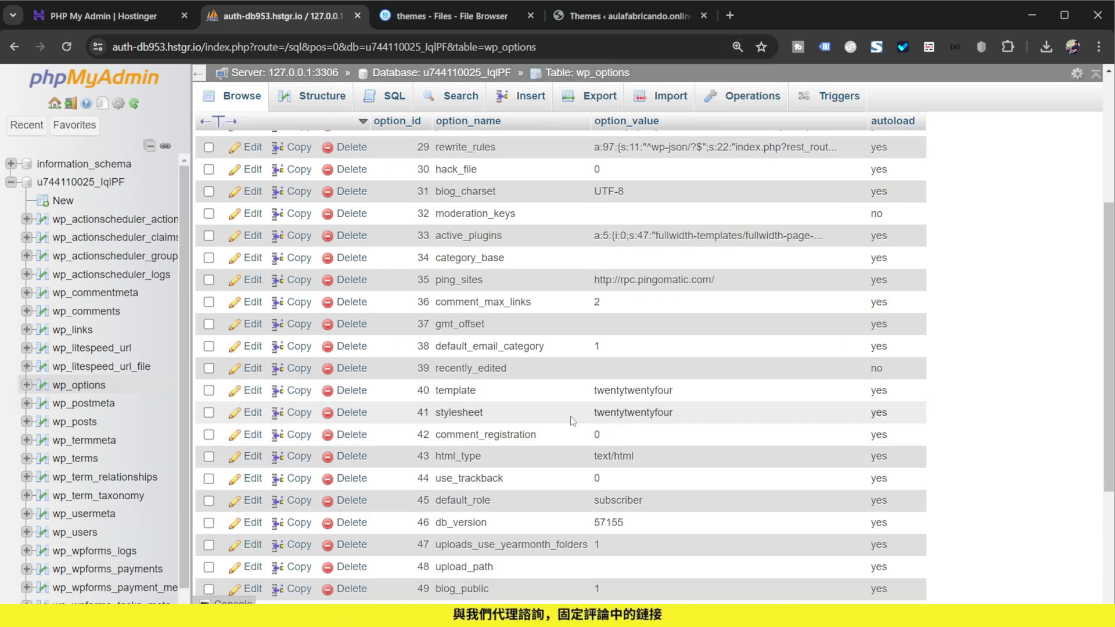
drag(594, 390, 685, 400)
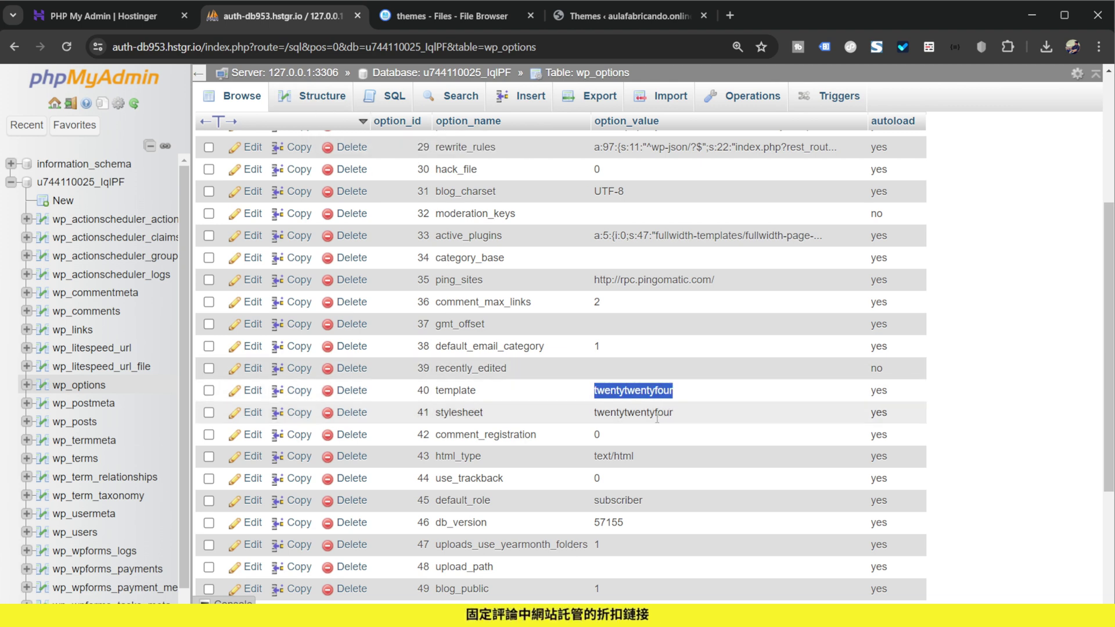
Step: Copy the twentytwentythree folder's name from the themes folder in the file manager, leaving the folder unrenamed
click(432, 26)
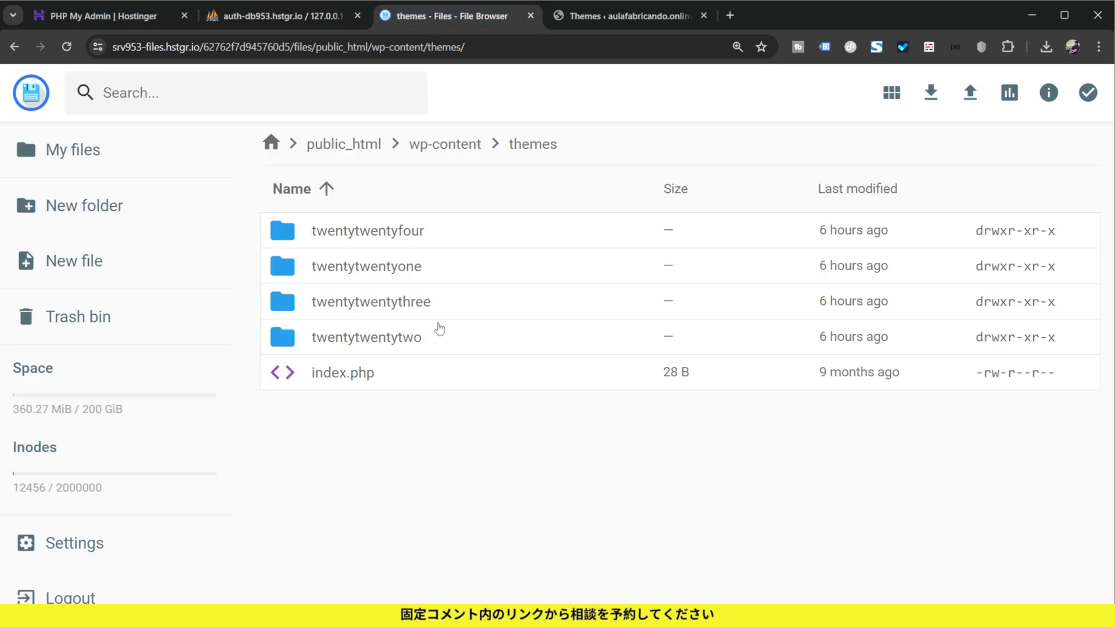
click(430, 308)
click(428, 309)
click(427, 308)
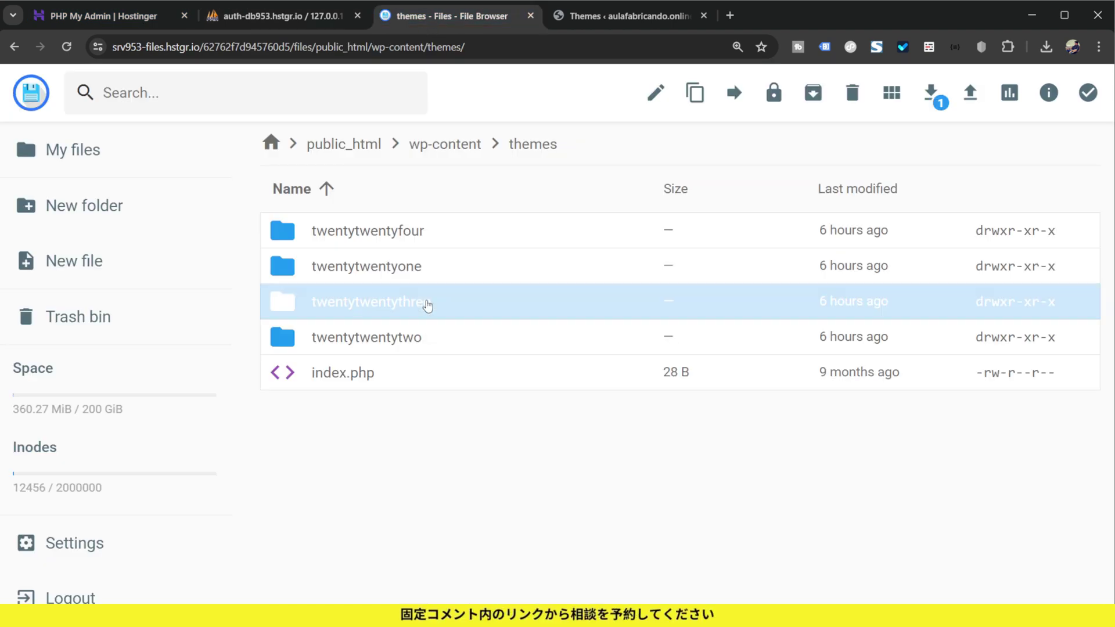
right_click(427, 308)
click(505, 360)
drag(524, 351, 403, 348)
key(ctrl+c)
click(594, 411)
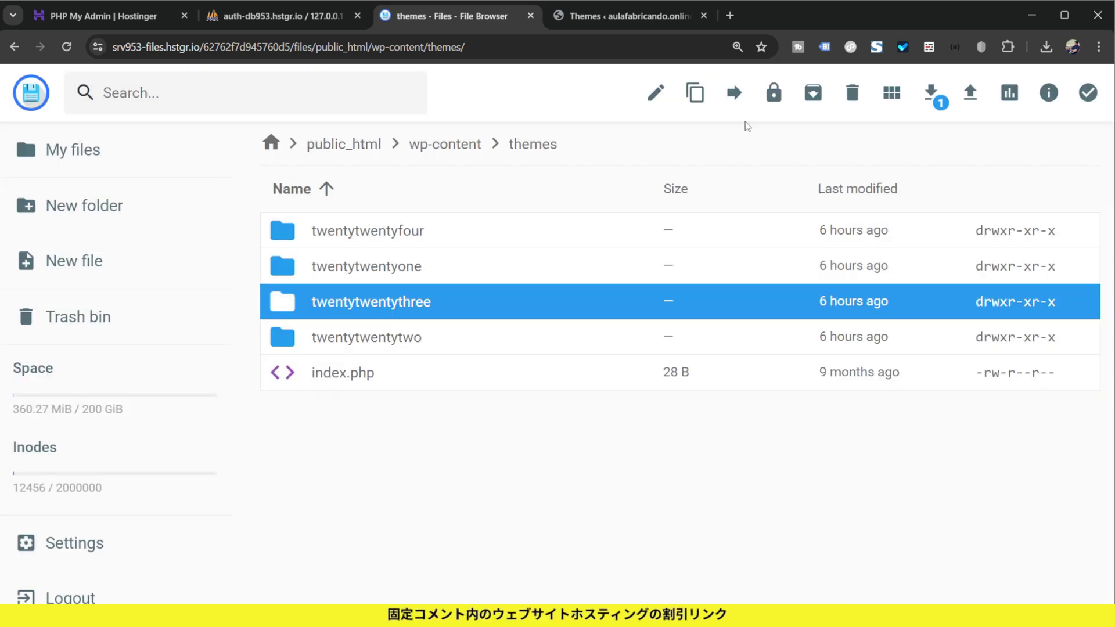
Step: In phpMyAdmin, set the template option's value in wp_options to twentytwentythree
click(325, 16)
double_click(643, 391)
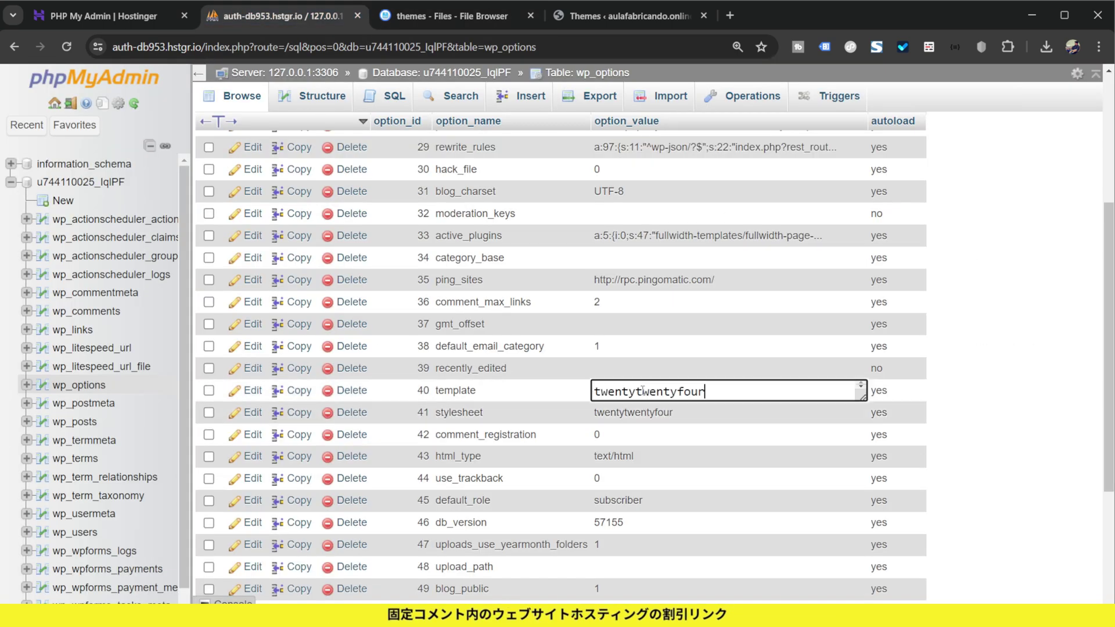
key(ctrl+a)
key(ctrl+v)
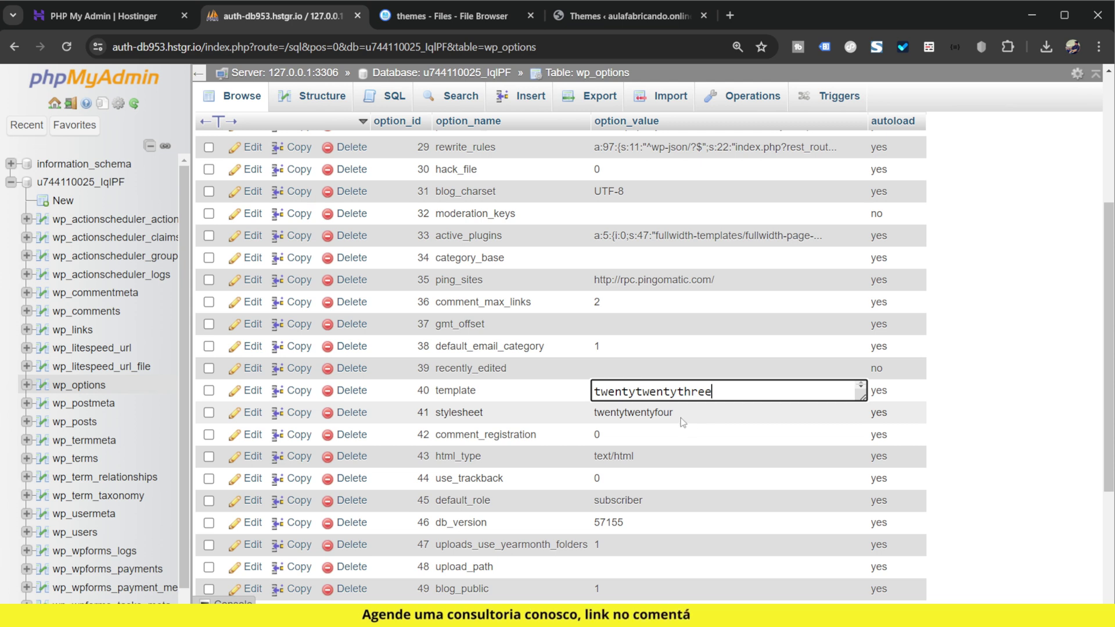
key(Return)
Step: Set the stylesheet option's value in wp_options to twentytwentythree
double_click(662, 413)
key(ctrl+a)
key(ctrl+v)
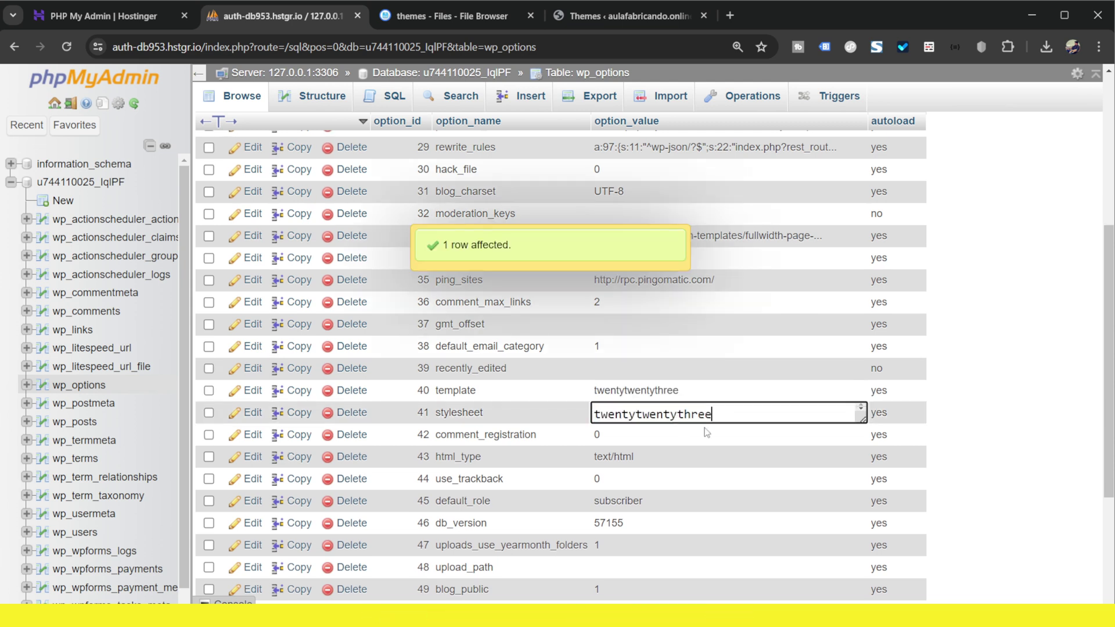
key(Return)
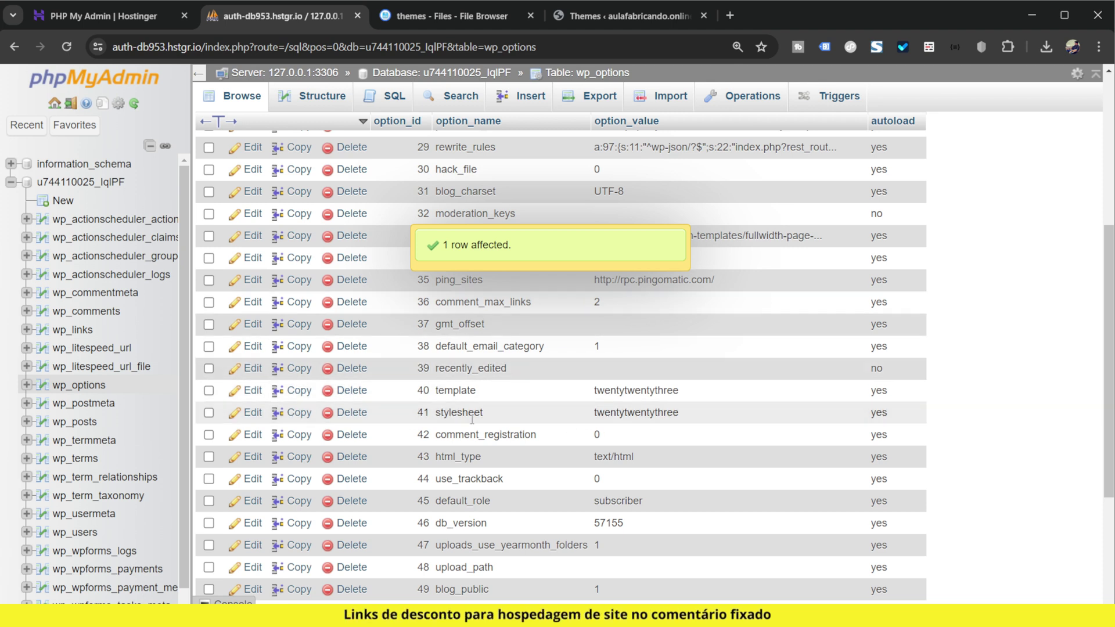
Step: Reload the WordPress admin's themes page to check which theme is active
click(597, 23)
key(ctrl+minus)
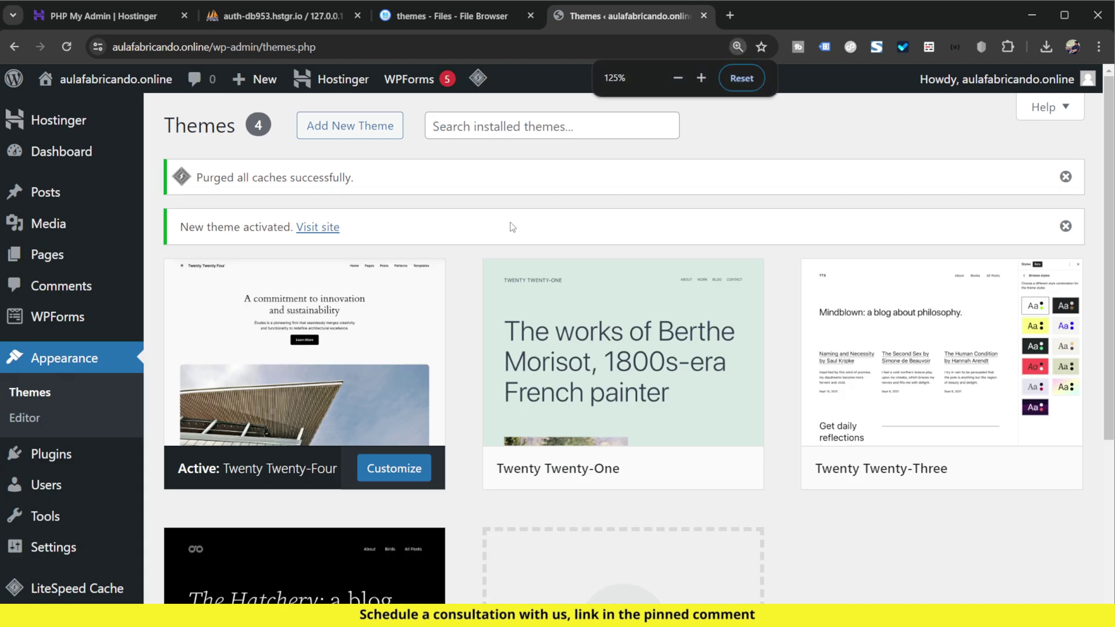
click(67, 47)
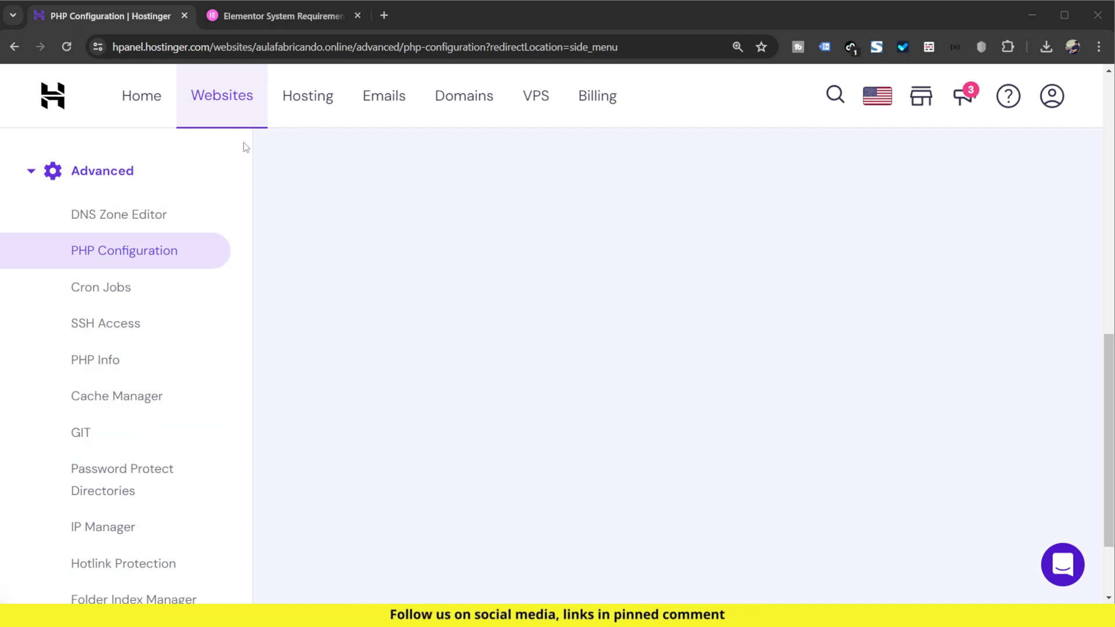
Step: Examine the built-in and optional PHP extensions in the PHP configuration of aulafabricando.online
click(129, 256)
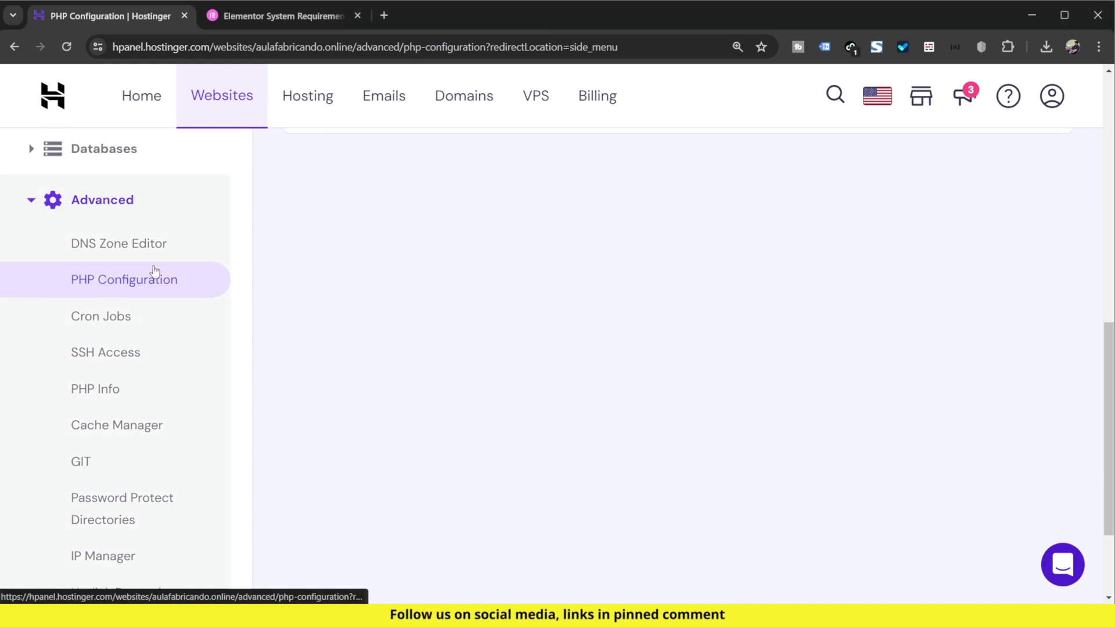
click(485, 355)
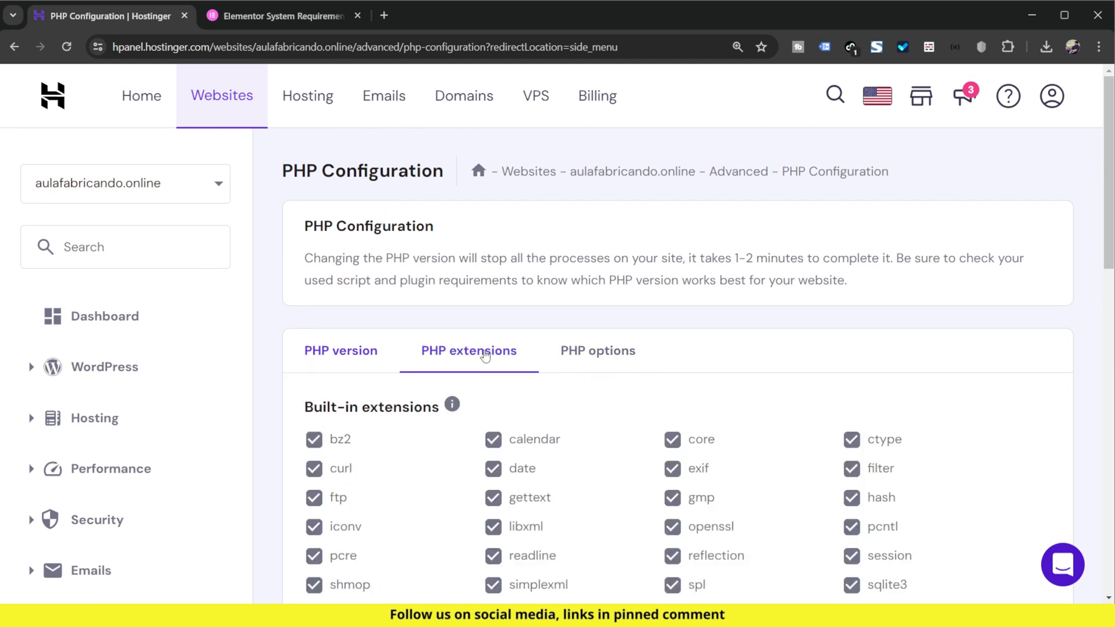
scroll(544, 342, down, 3)
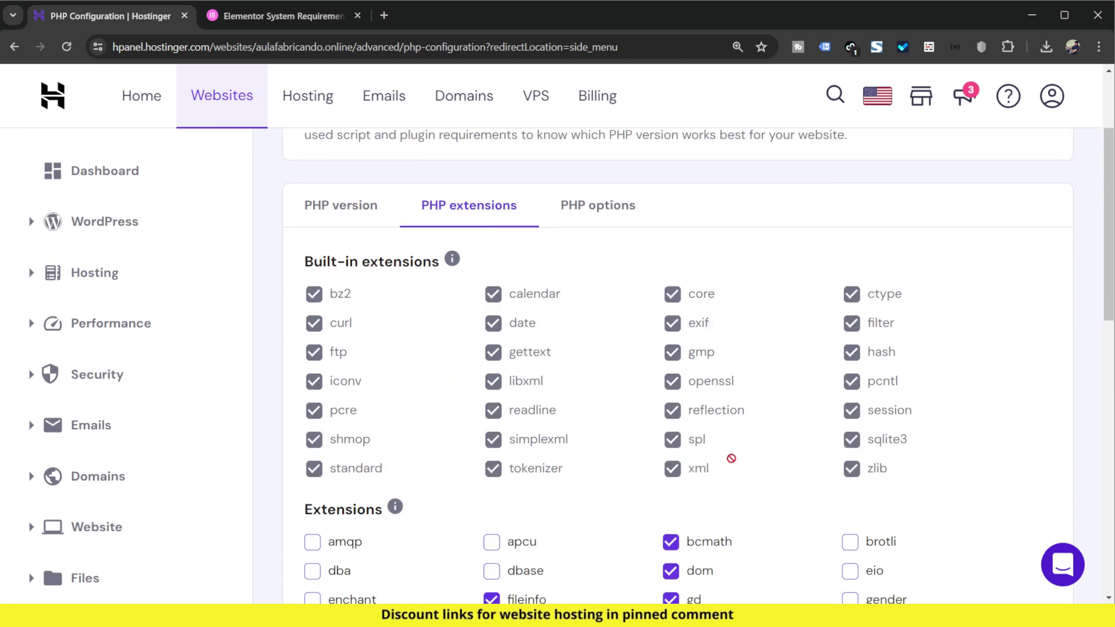
scroll(729, 455, down, 3)
scroll(771, 406, up, 3)
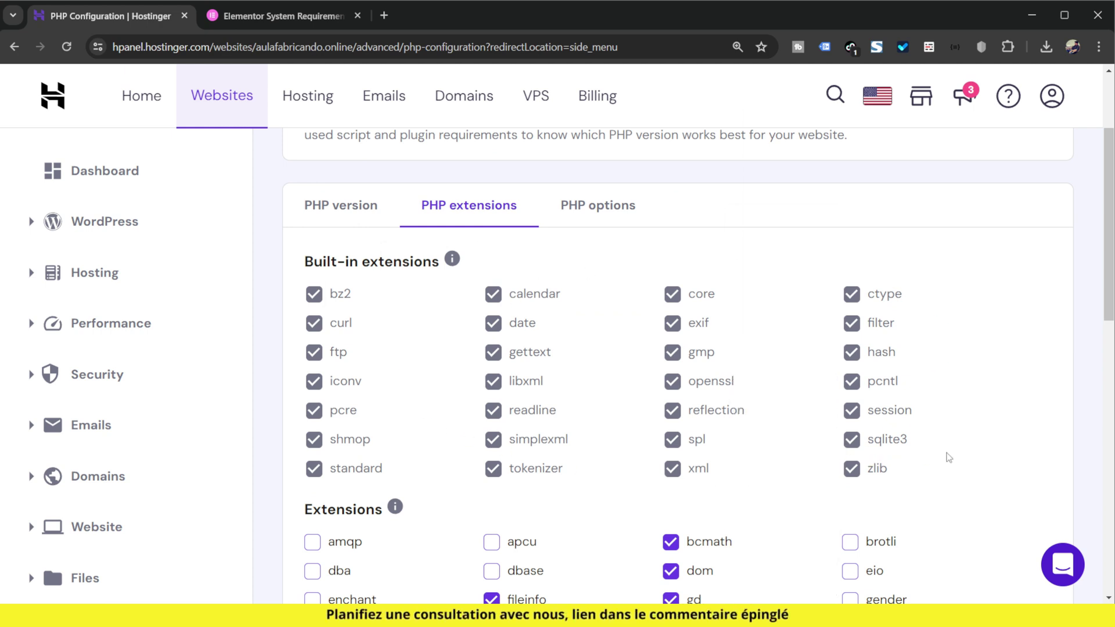
scroll(946, 456, down, 5)
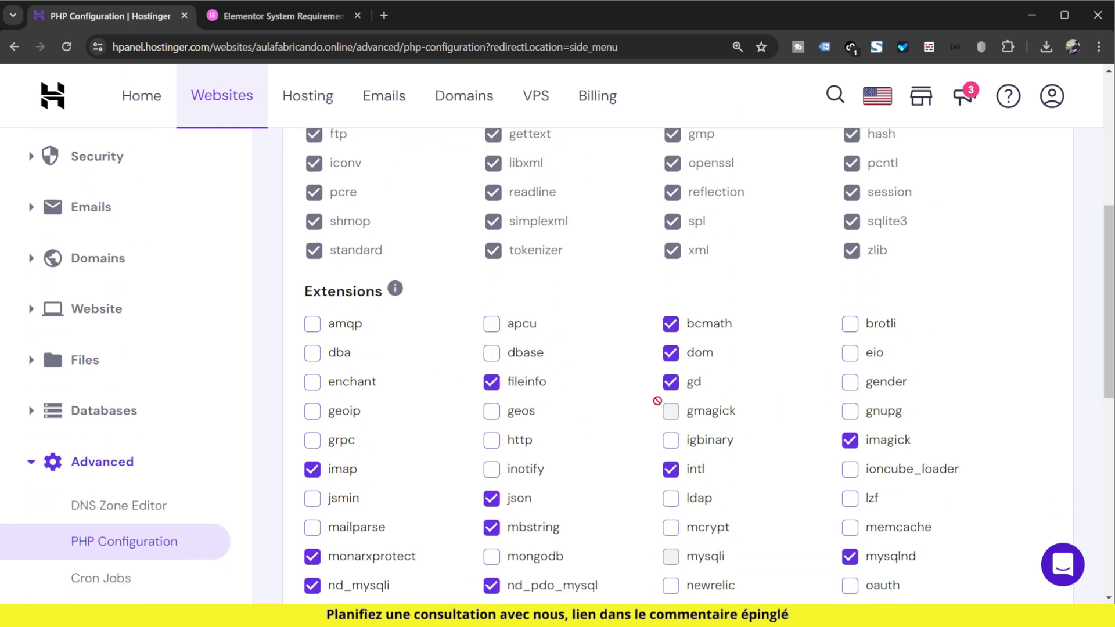
scroll(789, 411, down, 7)
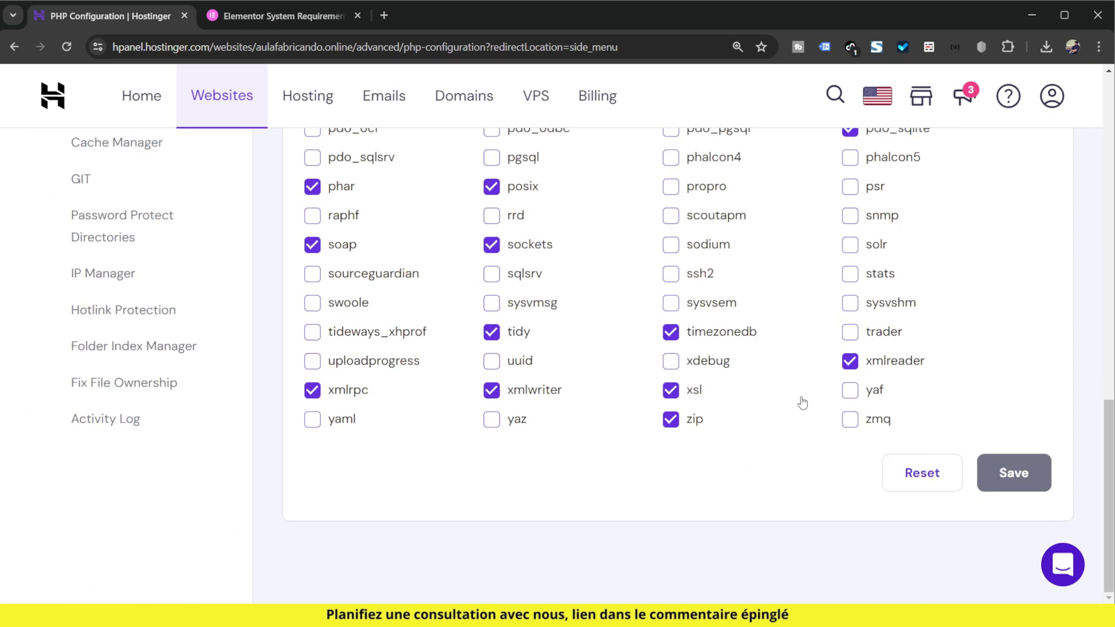
scroll(935, 424, up, 7)
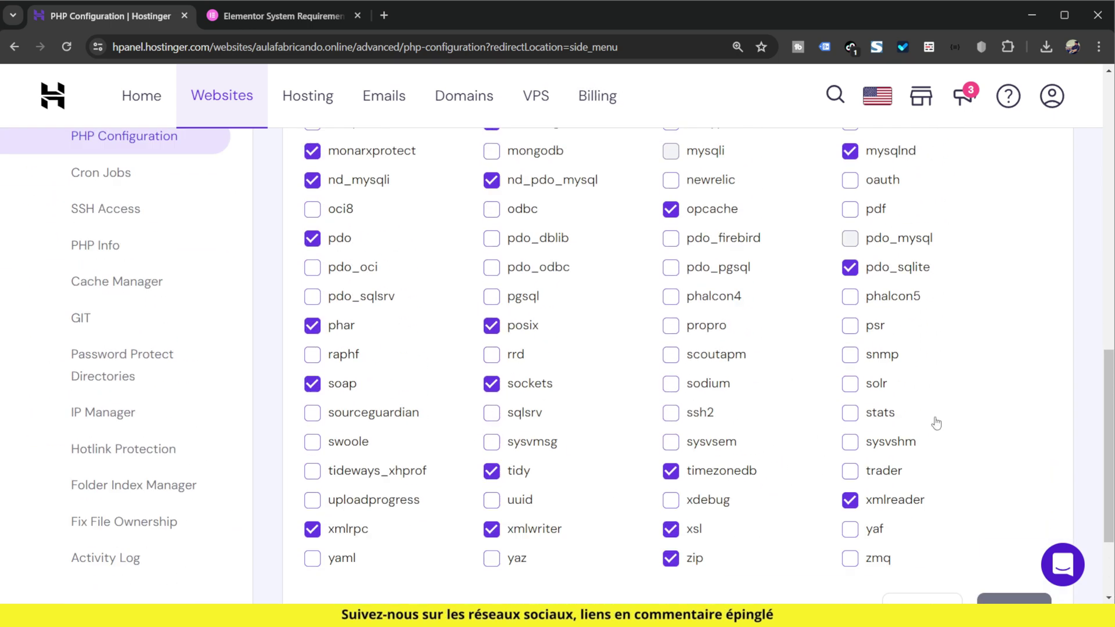
Step: Compare the site's built-in and optional PHP extensions with the Z-Lib requirement on Elementor's system requirements page
scroll(938, 424, up, 4)
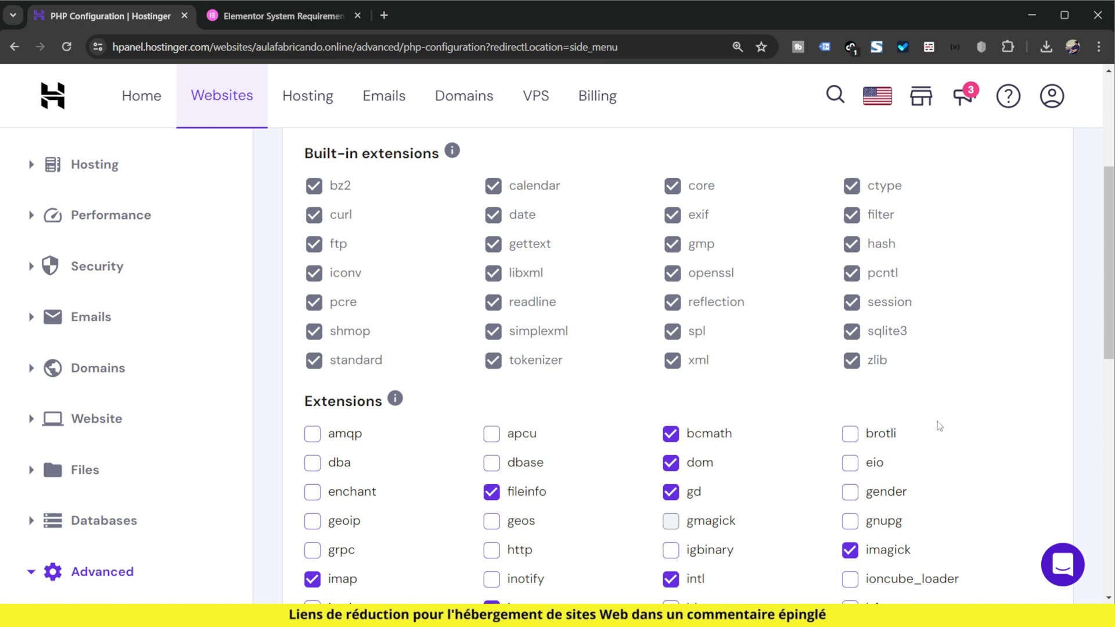
scroll(953, 470, down, 4)
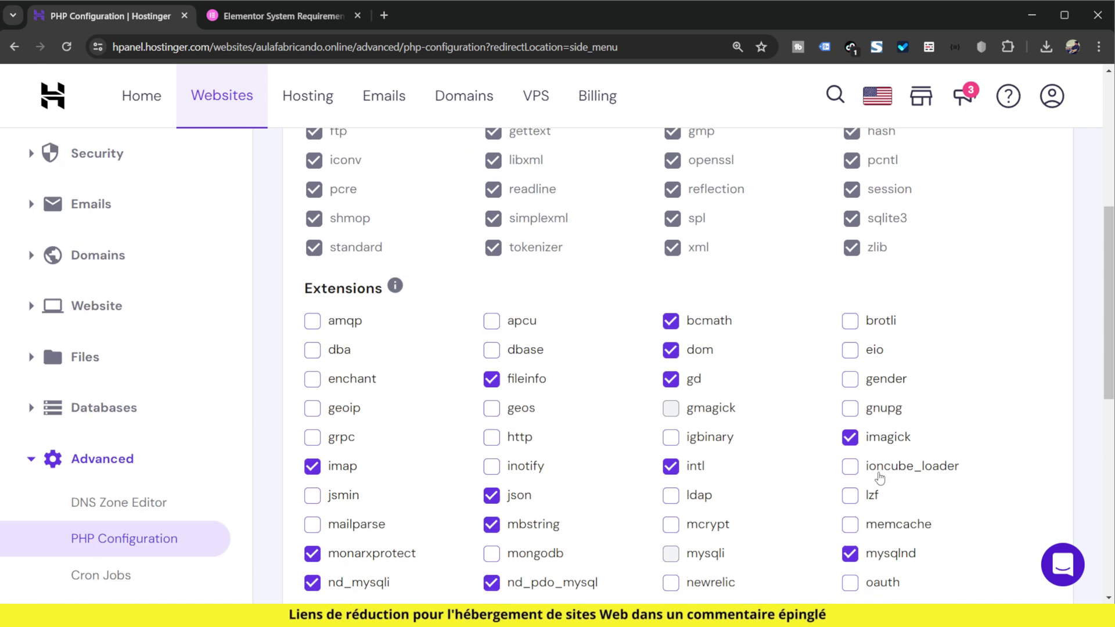
scroll(848, 401, down, 4)
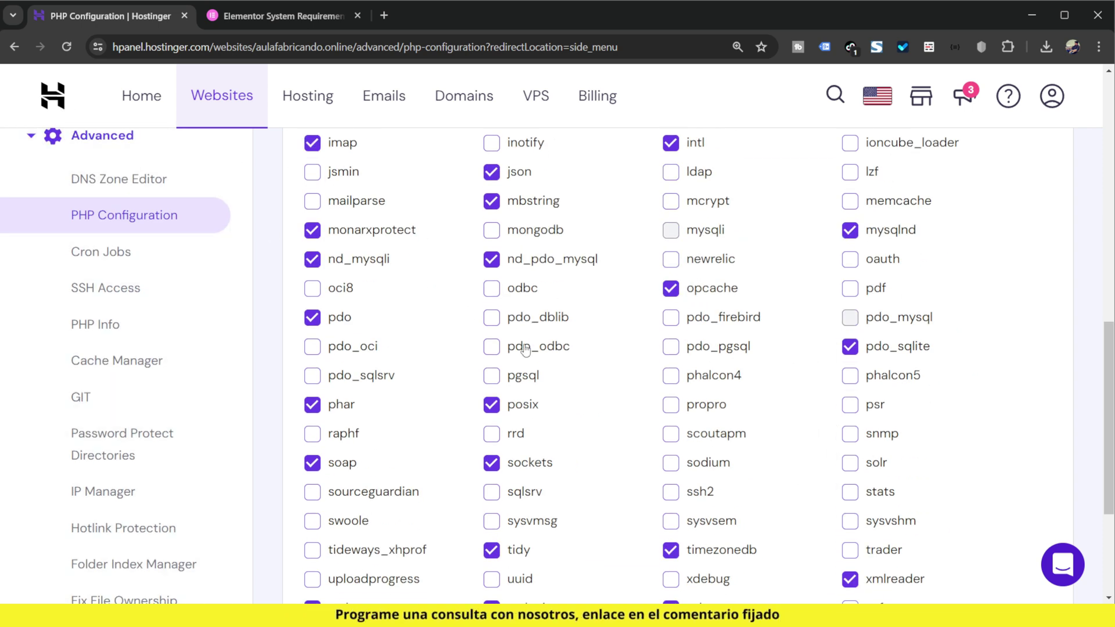
scroll(750, 423, down, 4)
scroll(769, 433, up, 7)
scroll(777, 442, up, 3)
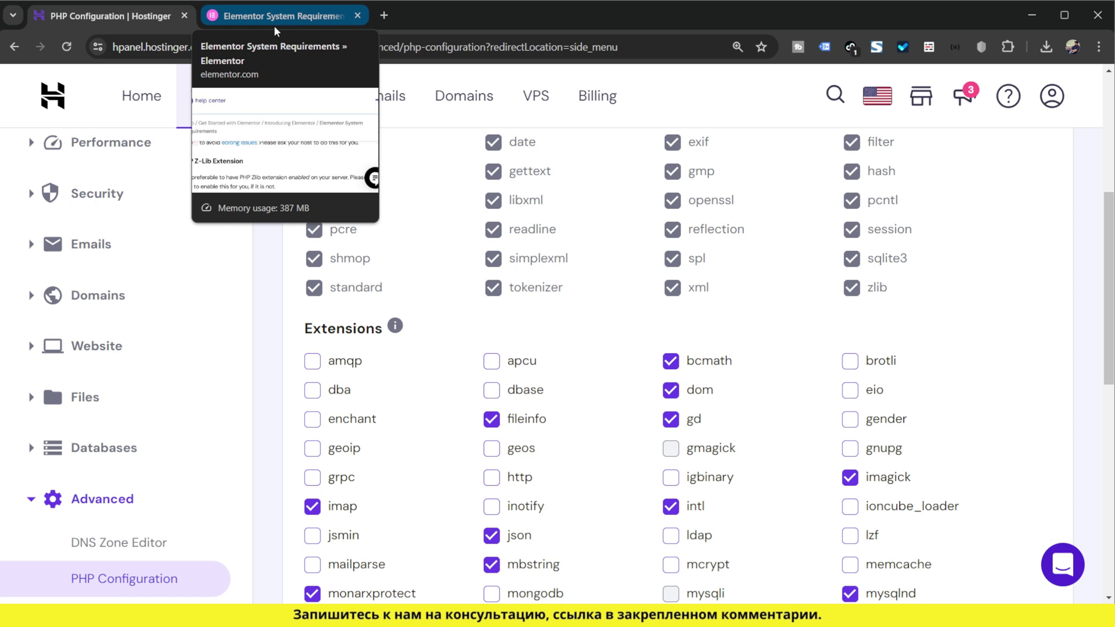
click(274, 25)
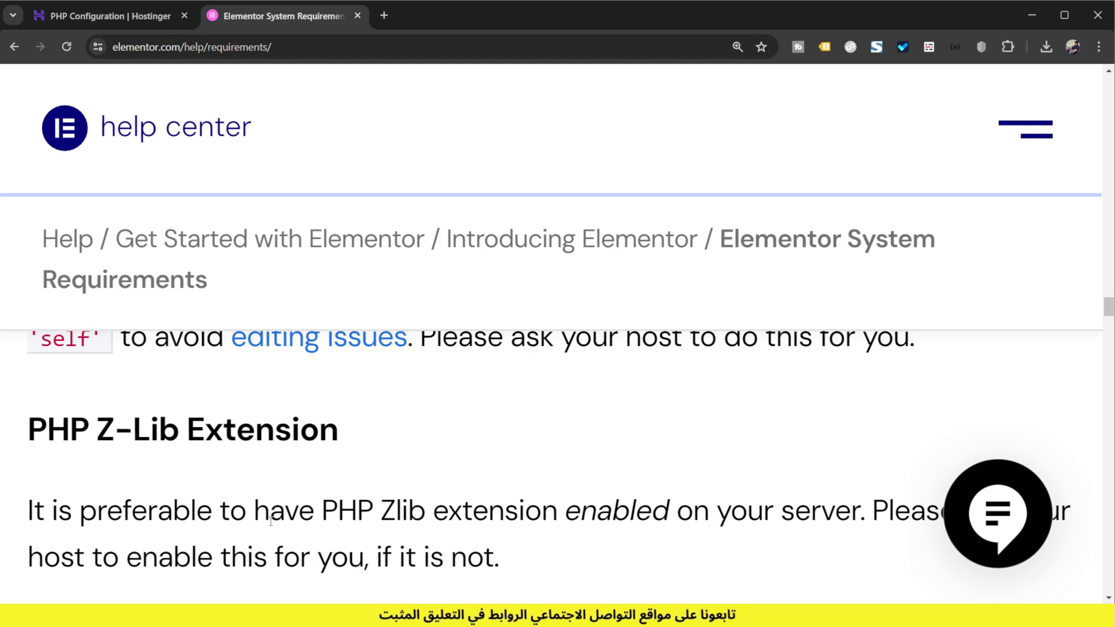
click(92, 22)
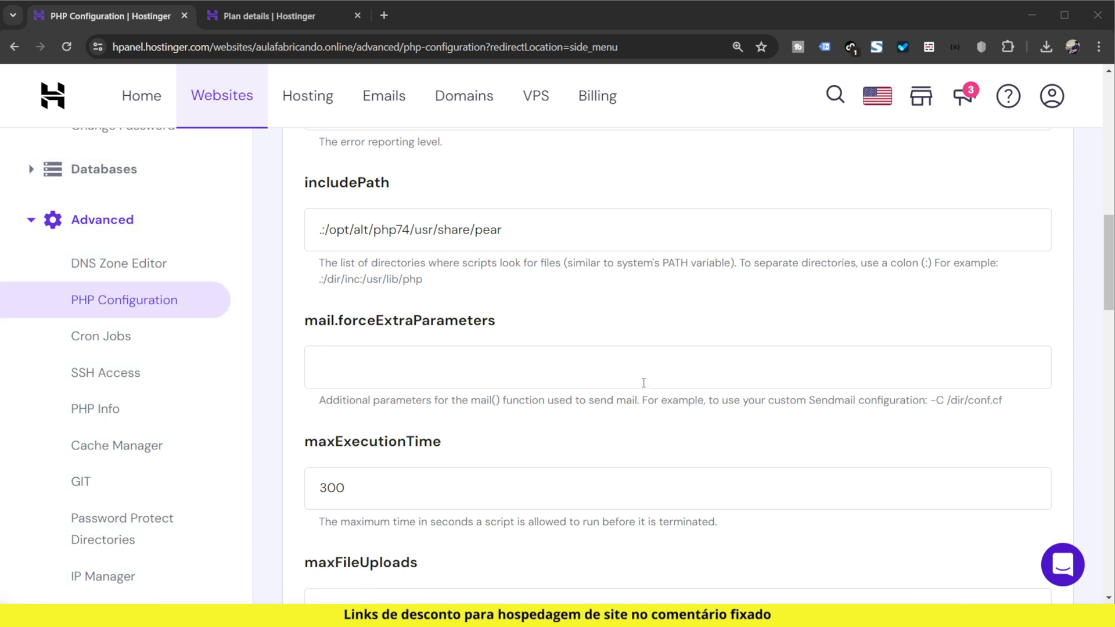
Step: Review the PHP options of aulafabricando.online and set memoryLimit to 1024M
scroll(642, 386, up, 15)
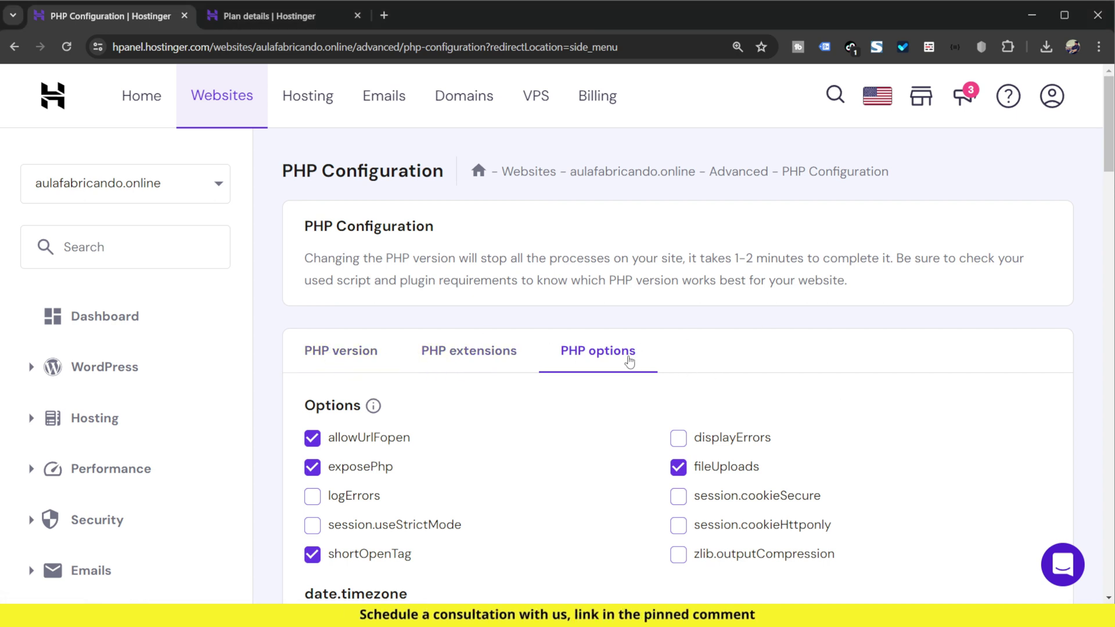
scroll(735, 383, down, 10)
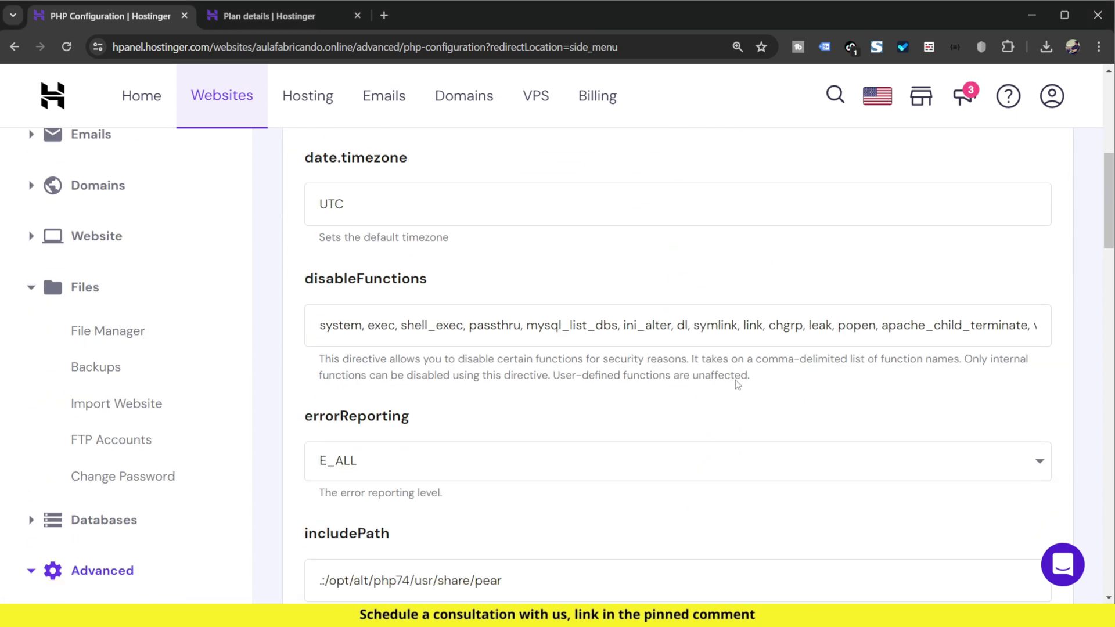
scroll(735, 385, down, 9)
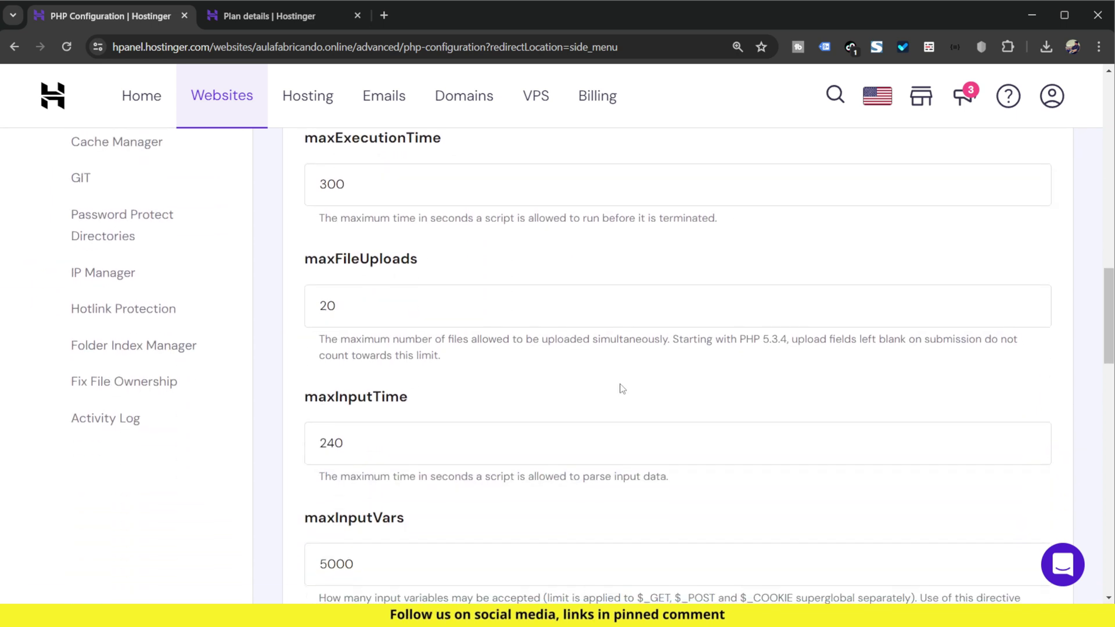
scroll(482, 423, down, 4)
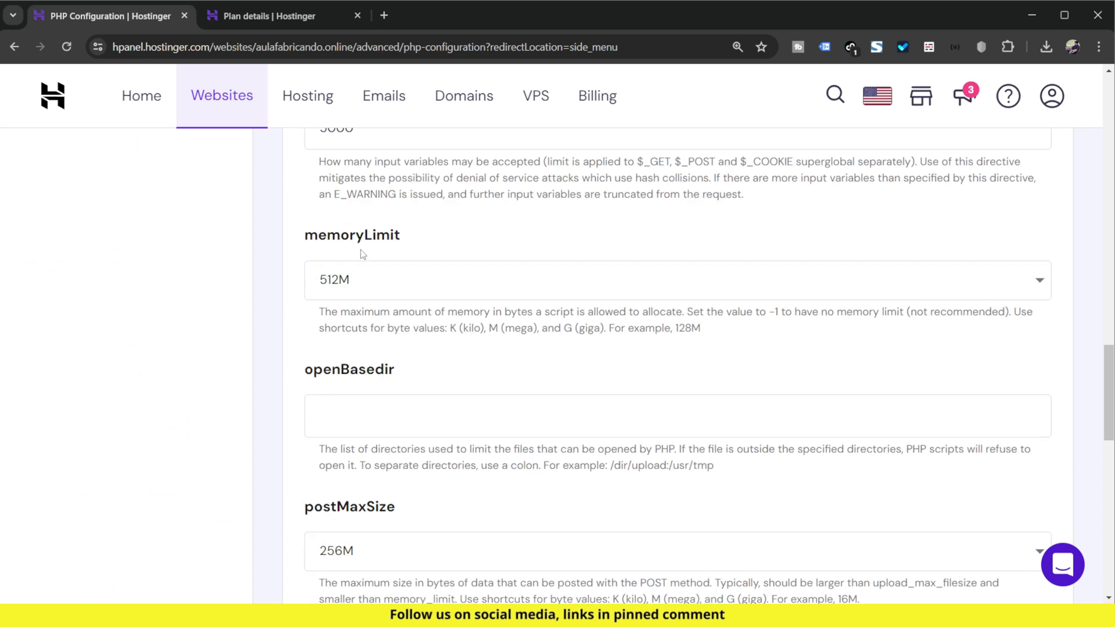
click(327, 278)
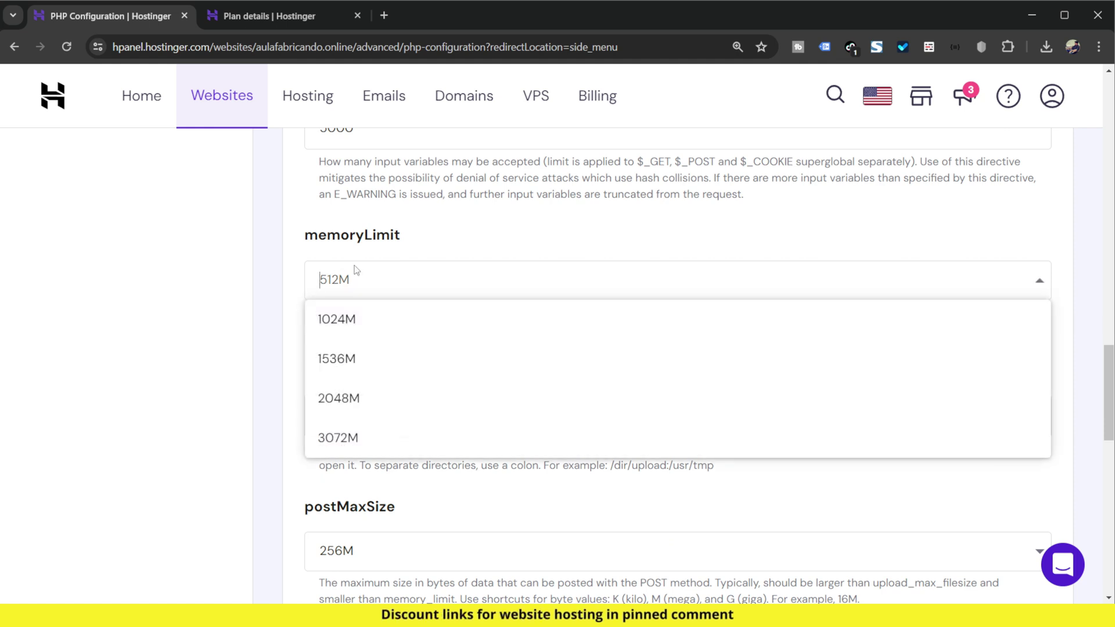
click(360, 323)
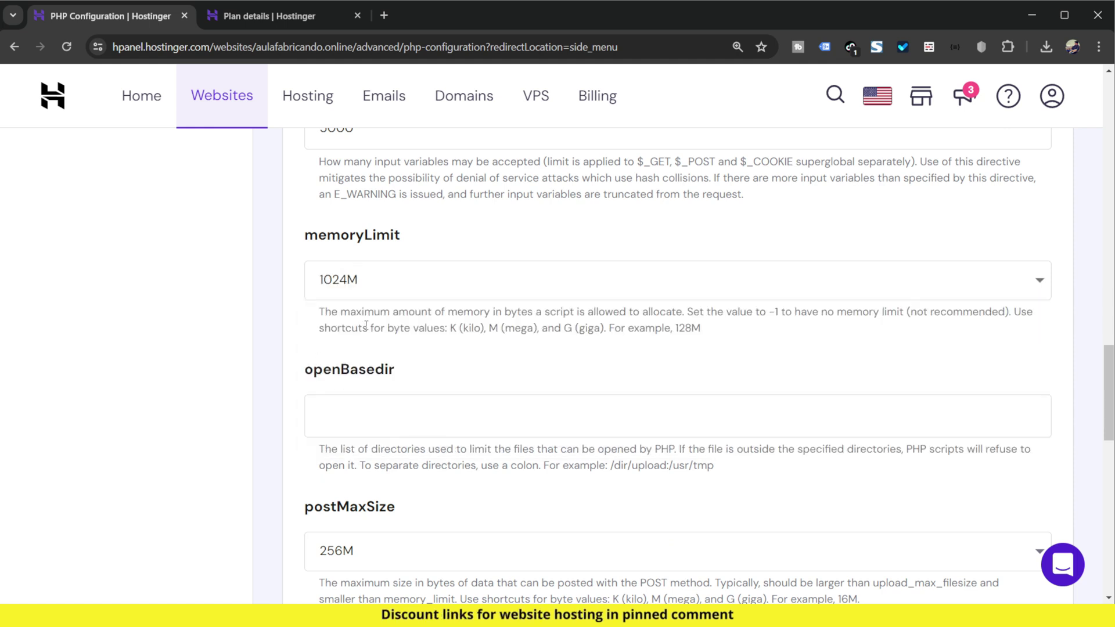
Step: Check the RAM allowance in the hosting plan's details
click(317, 13)
drag(488, 295, 560, 291)
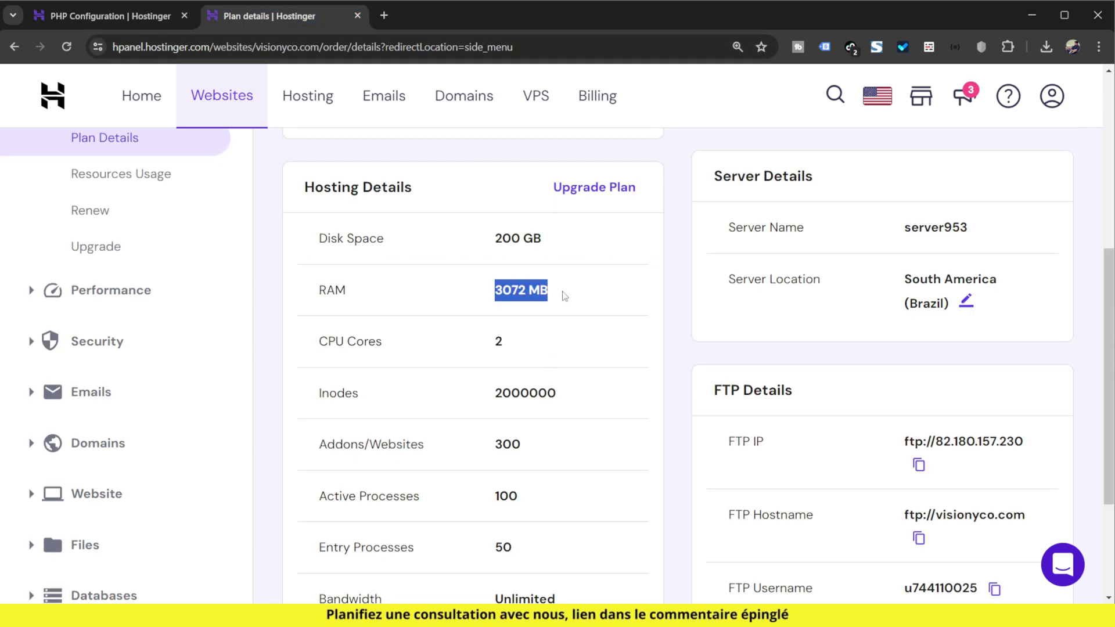
click(539, 309)
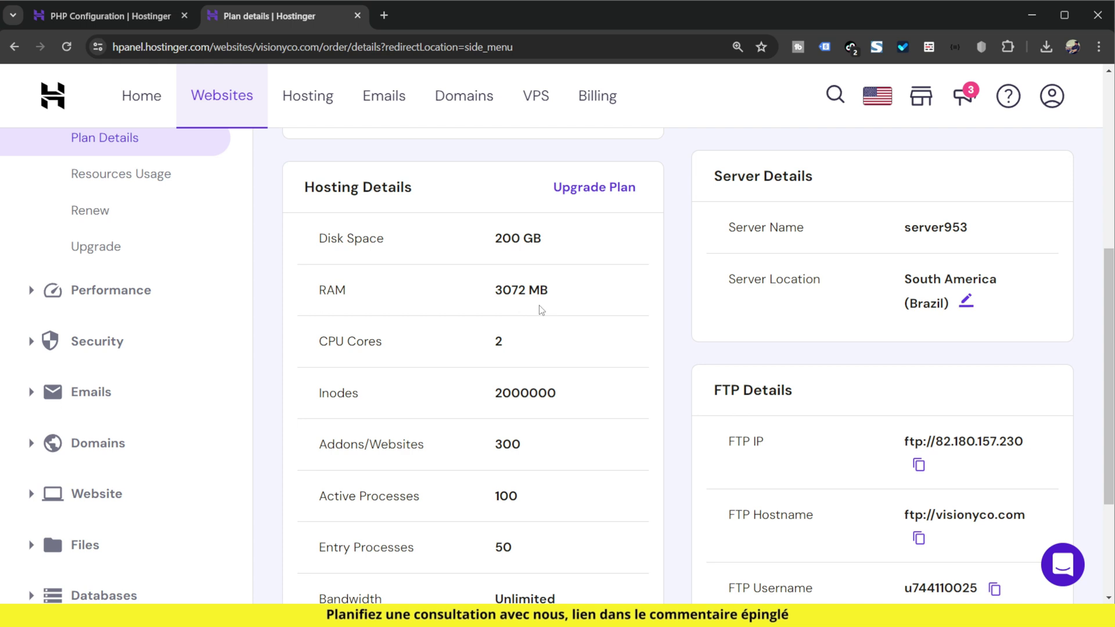
Step: Return to the PHP configuration of aulafabricando.online and save the PHP options
click(155, 10)
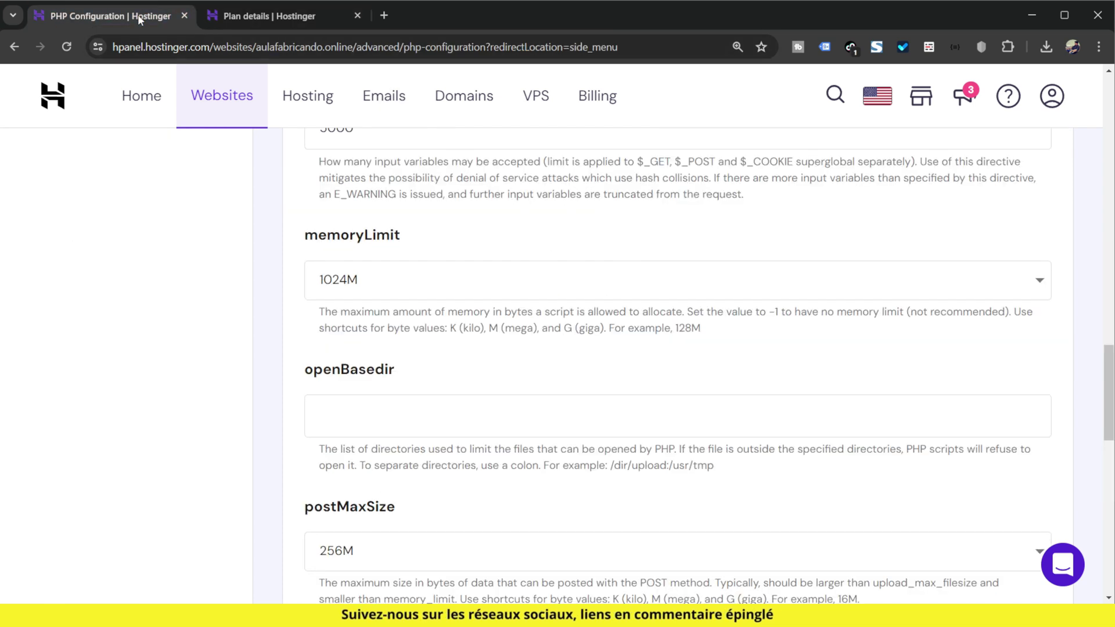
scroll(500, 406, down, 15)
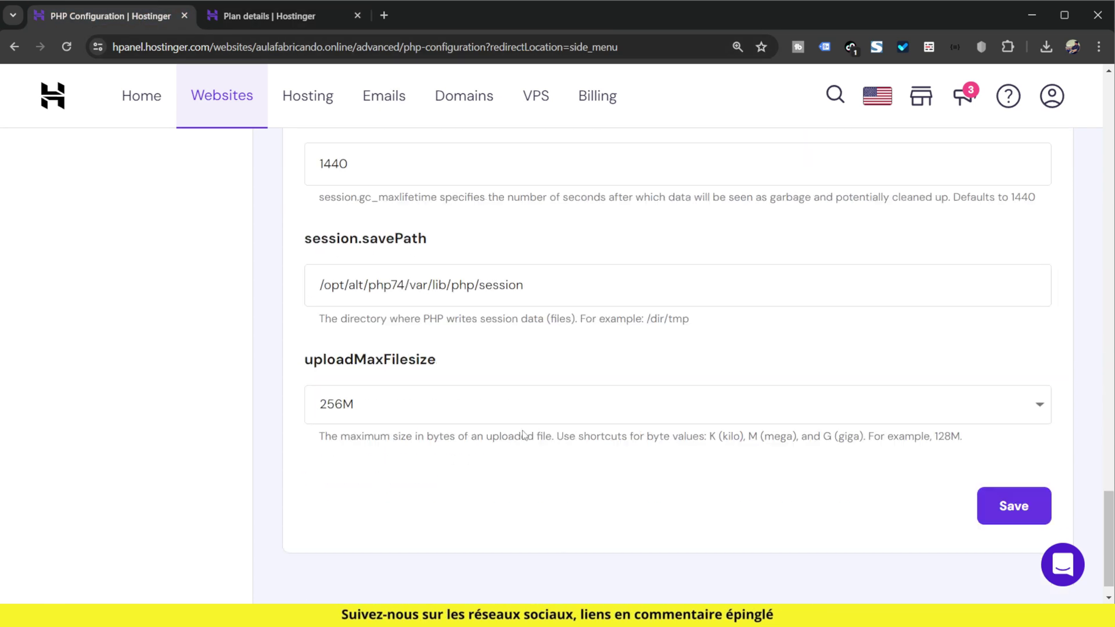
click(1012, 484)
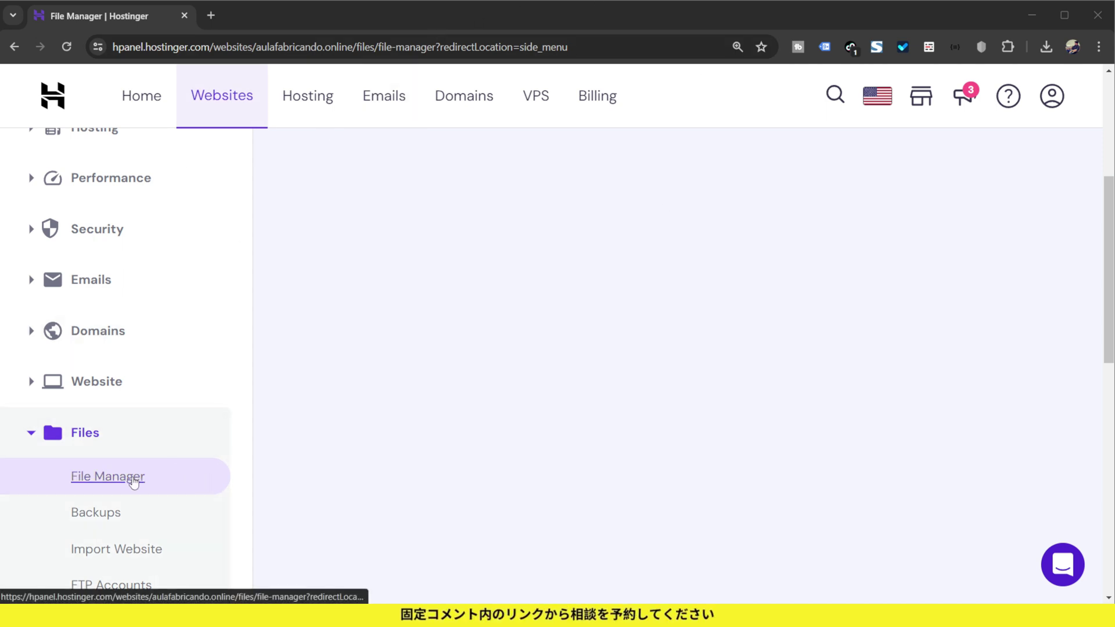
Step: Open the file manager for aulafabricando.online and go to the public_html/wp-content/plugins folder
click(110, 485)
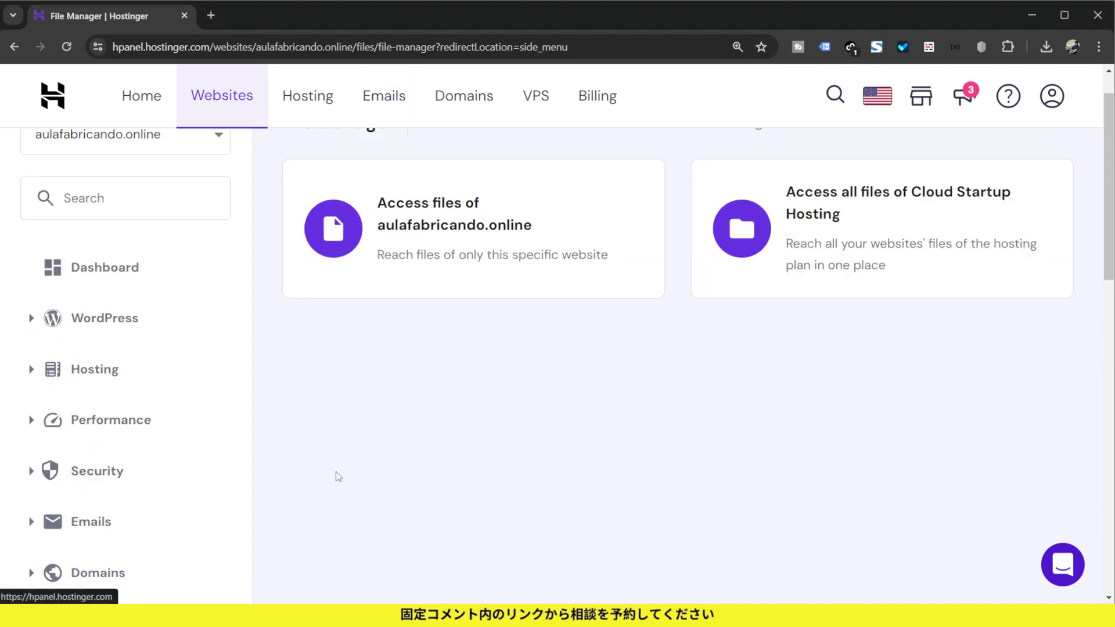
scroll(338, 476, up, 1)
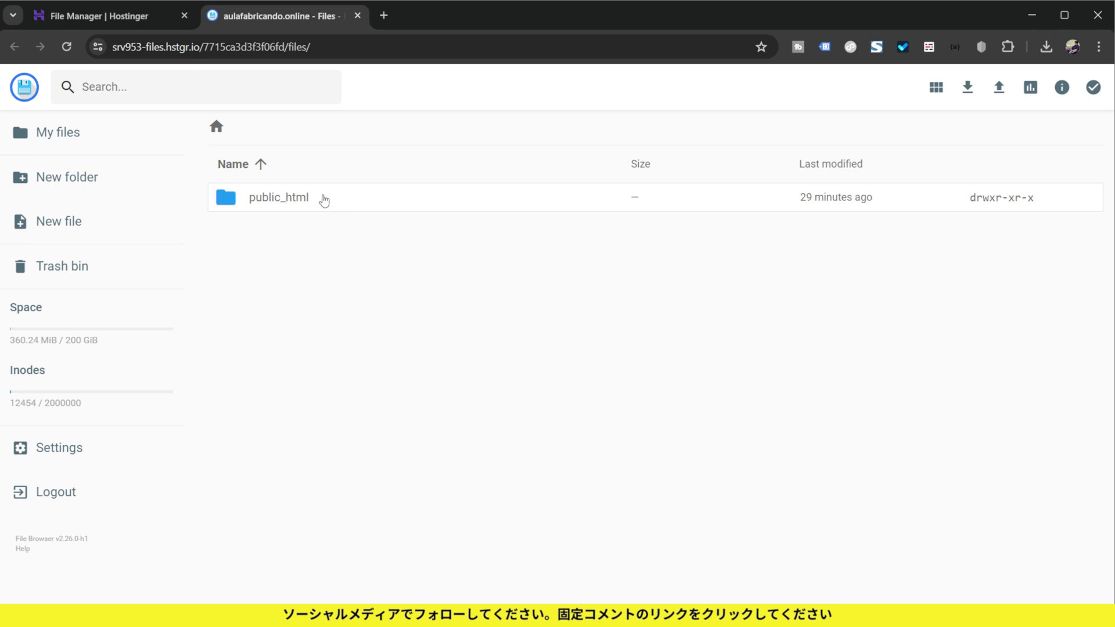
double_click(298, 206)
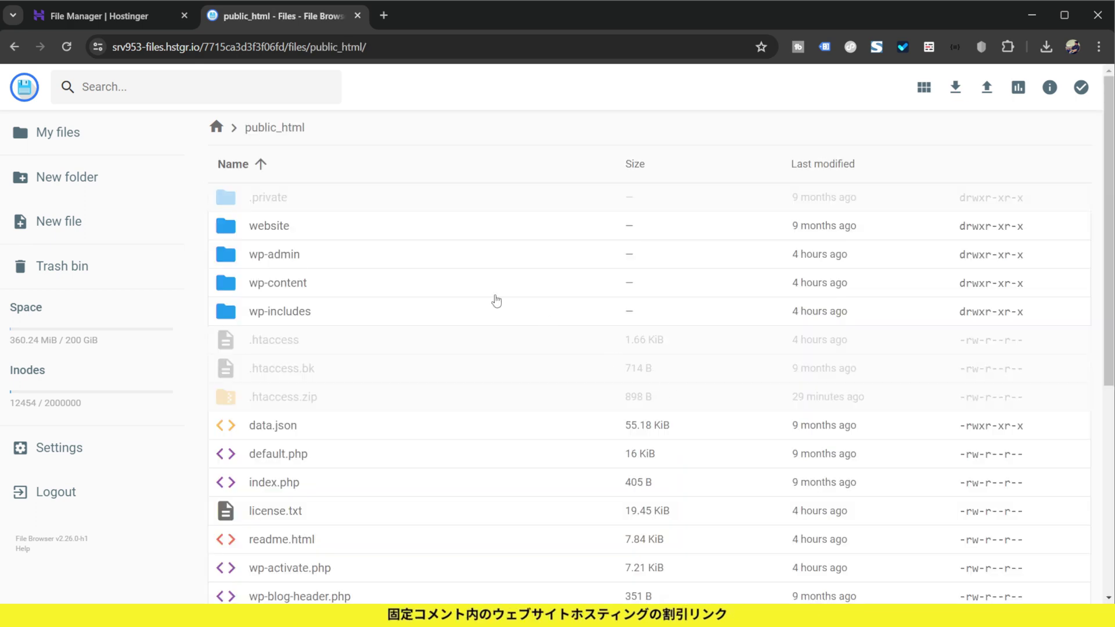
double_click(293, 289)
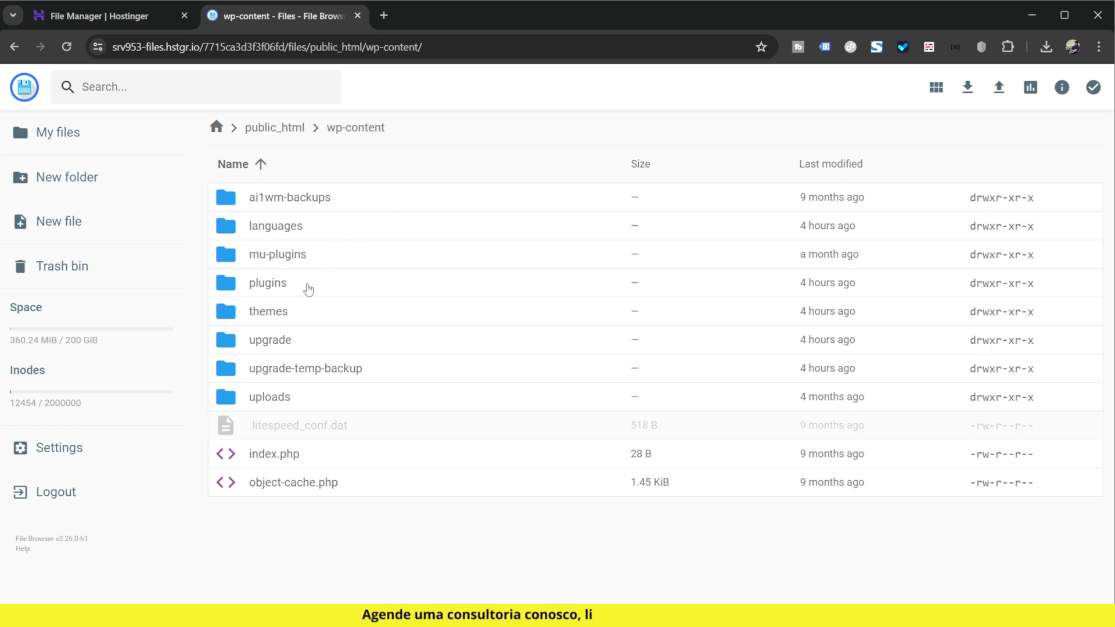
double_click(308, 288)
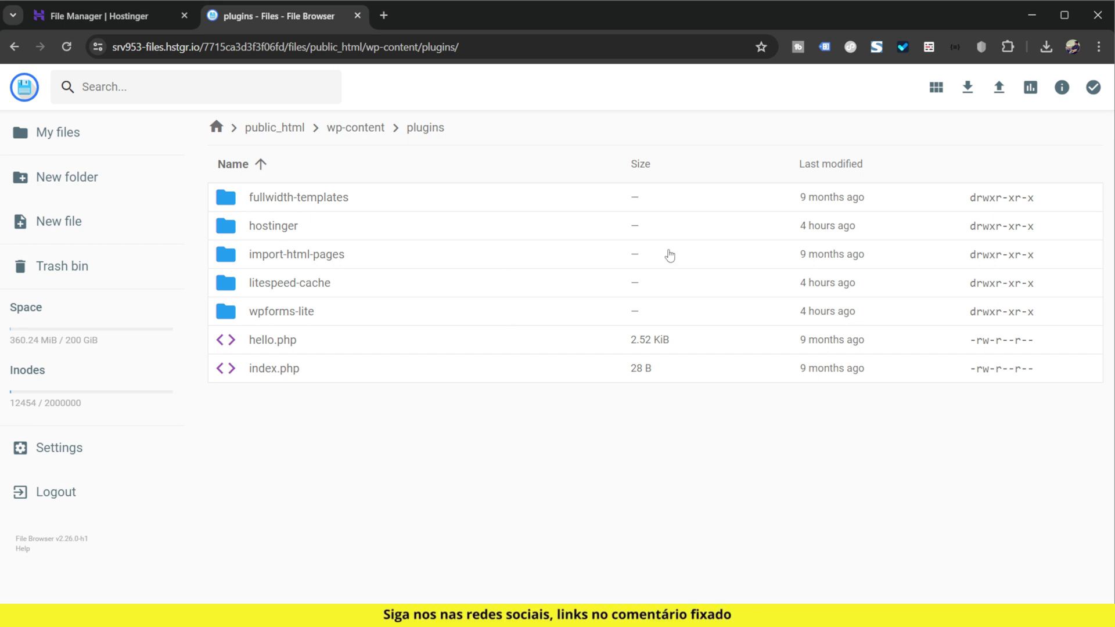
Step: Try out group and others write access and recursive application in the fullwidth-templates folder's permissions, and cancel the changes
key(ctrl+plus)
key(ctrl+plus)
key(ctrl+plus)
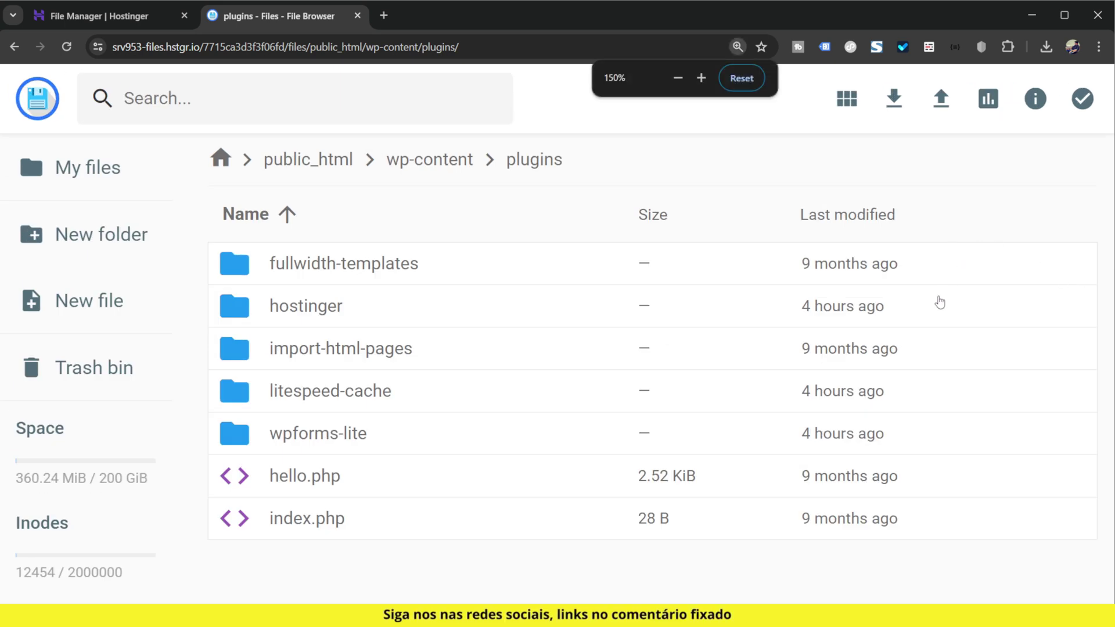
key(ctrl+minus)
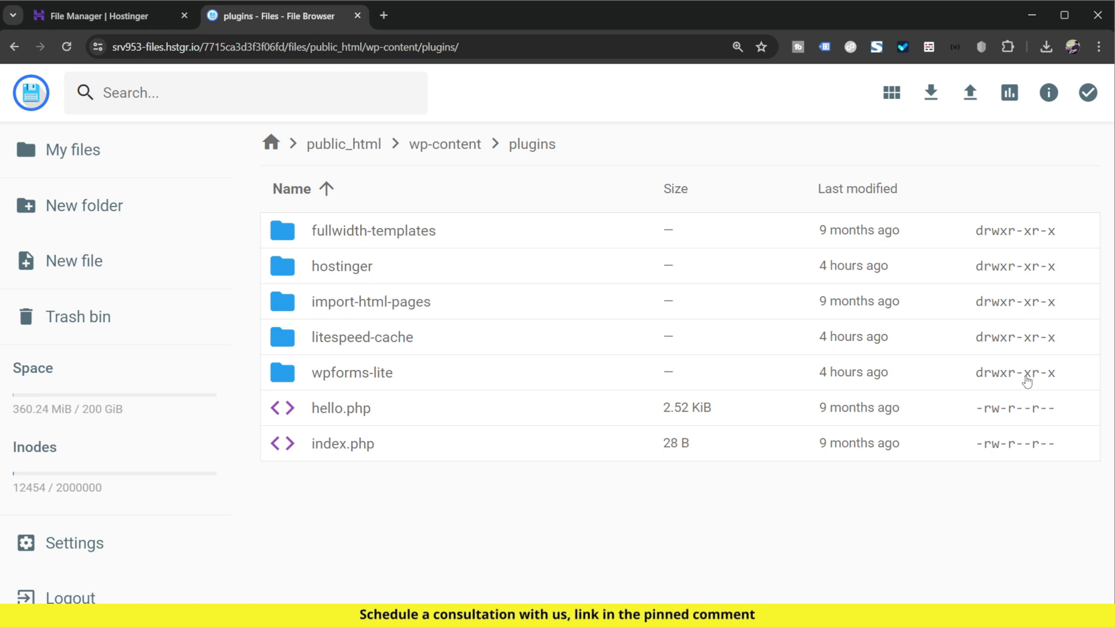
right_click(410, 236)
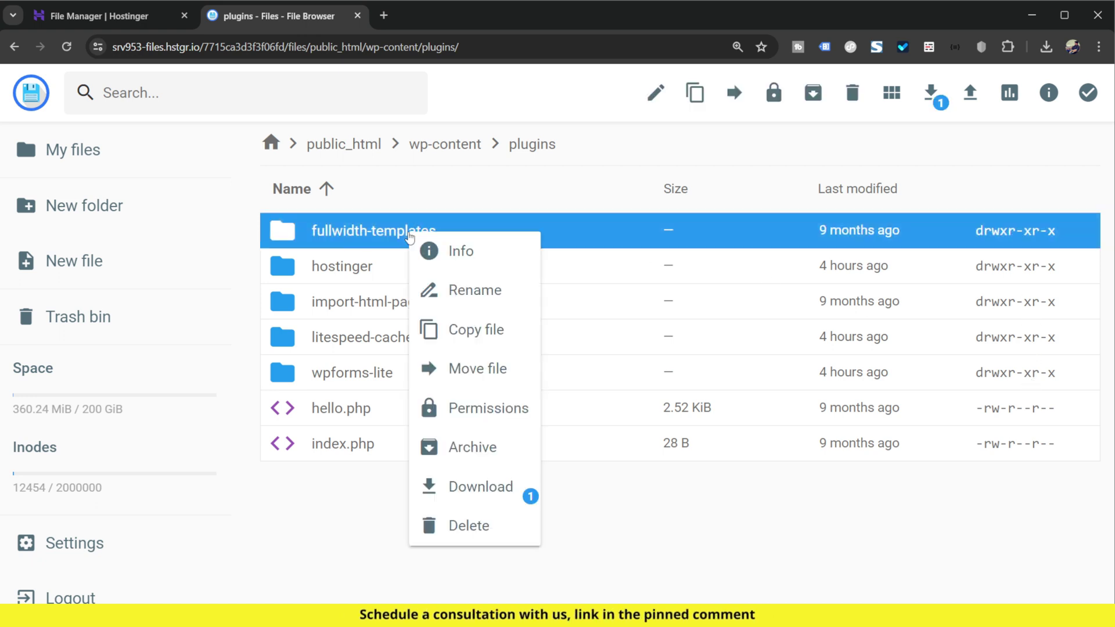
click(500, 422)
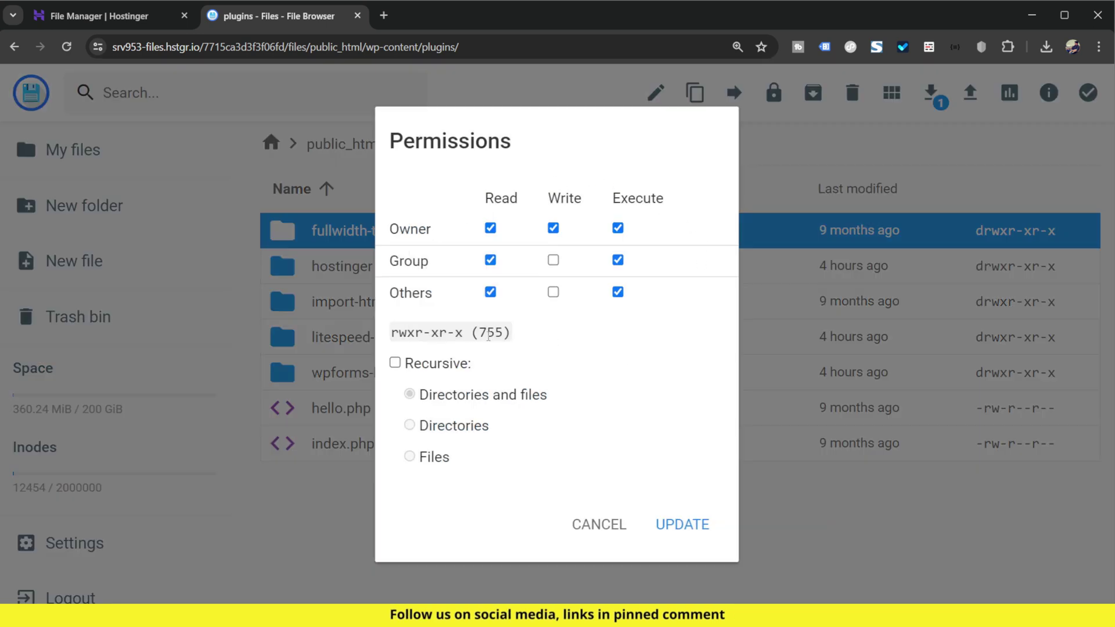
click(554, 260)
click(554, 292)
click(553, 260)
click(553, 292)
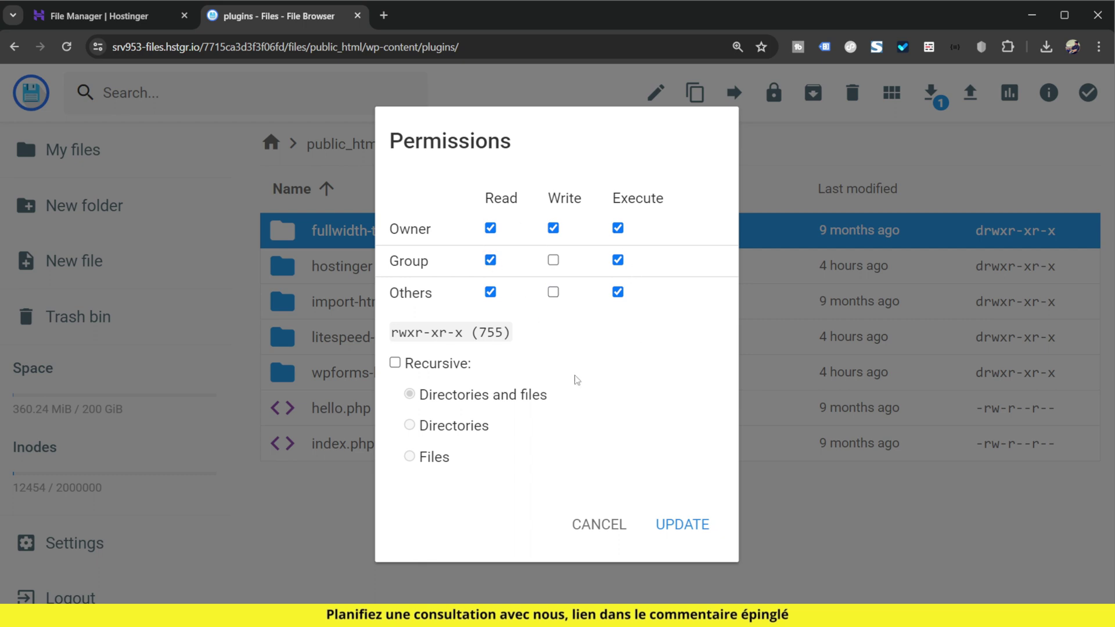
click(396, 365)
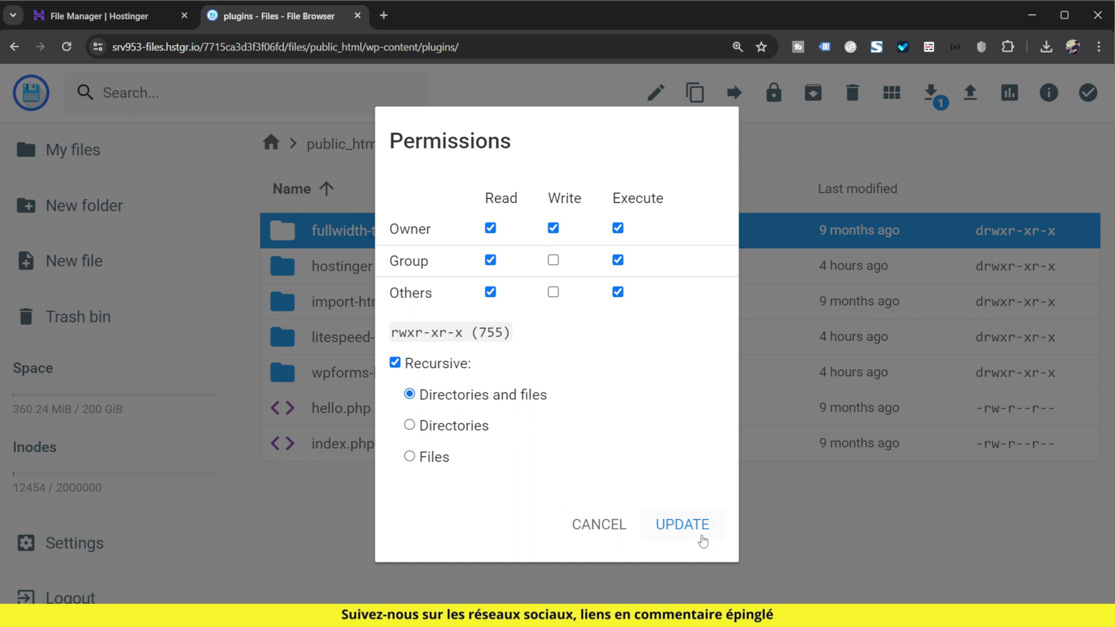
click(611, 533)
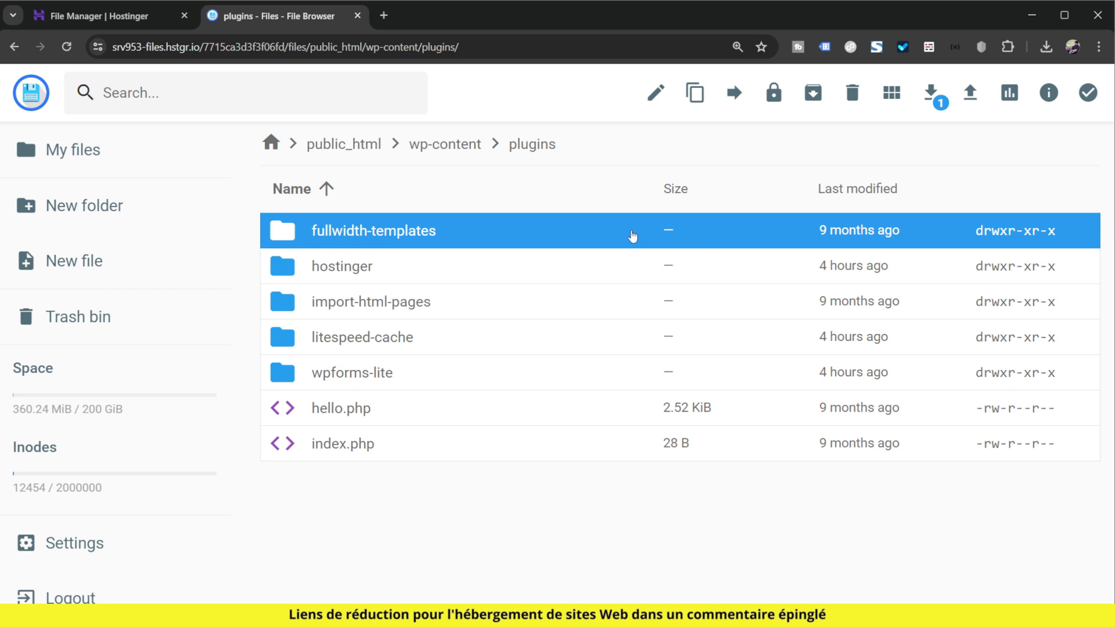
Step: Archive the fullwidth-templates plugin folder in zip format under the name fullwidth-templates, and select the original folder
right_click(445, 237)
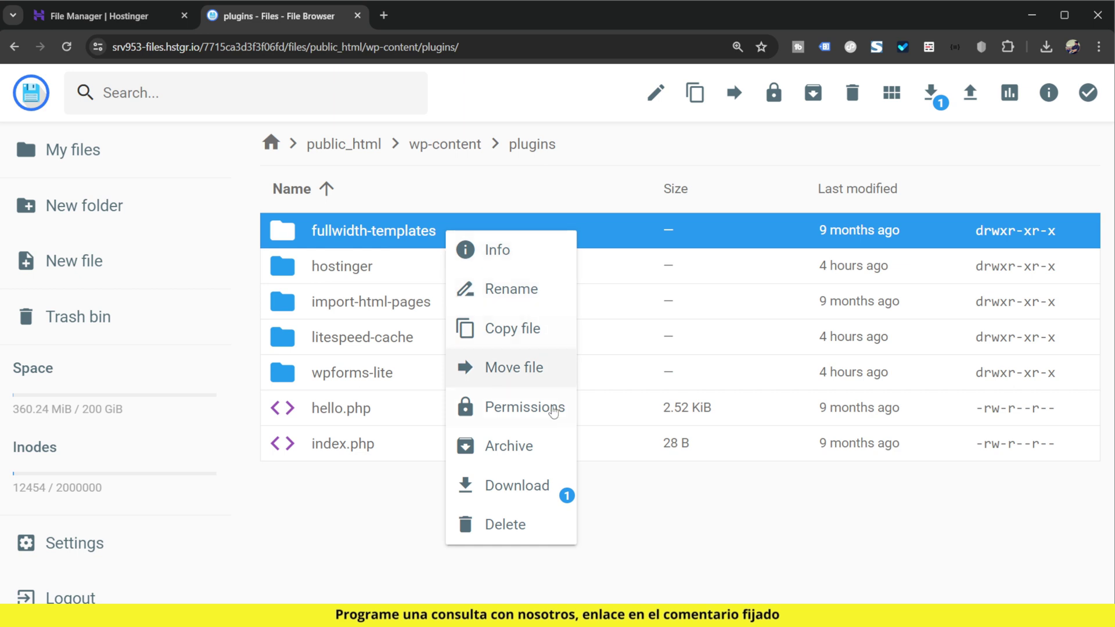
click(542, 445)
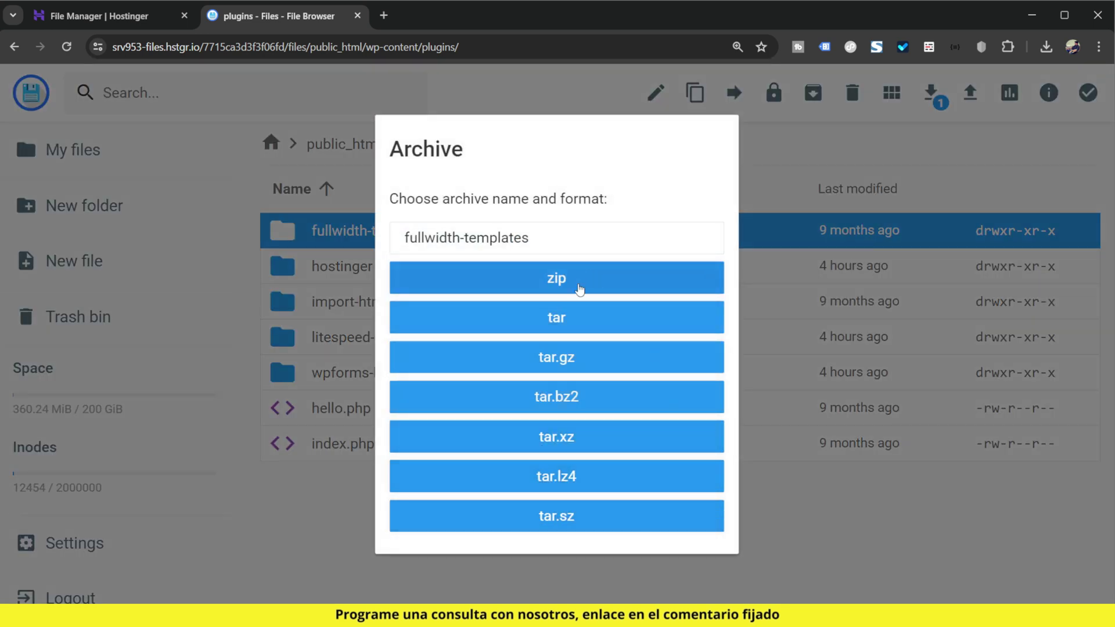
click(533, 293)
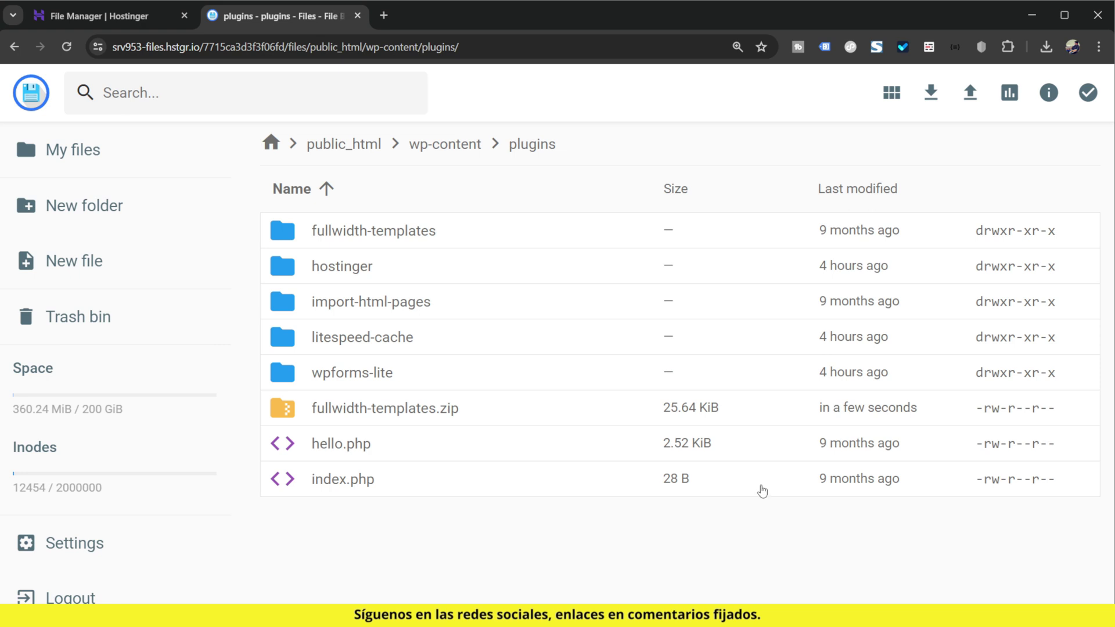
click(513, 410)
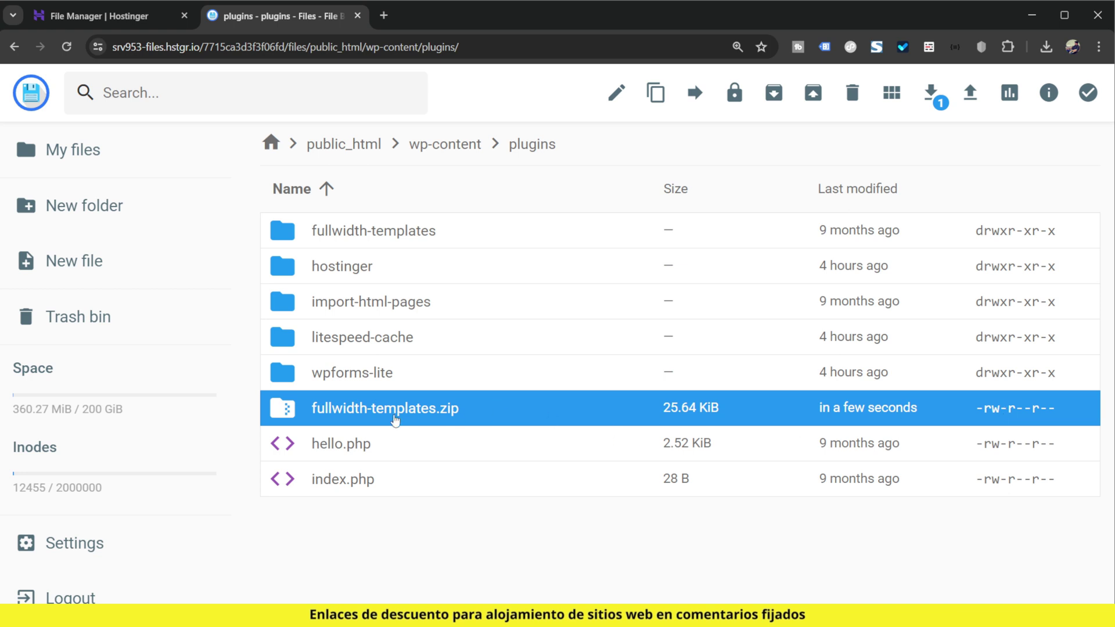
click(511, 238)
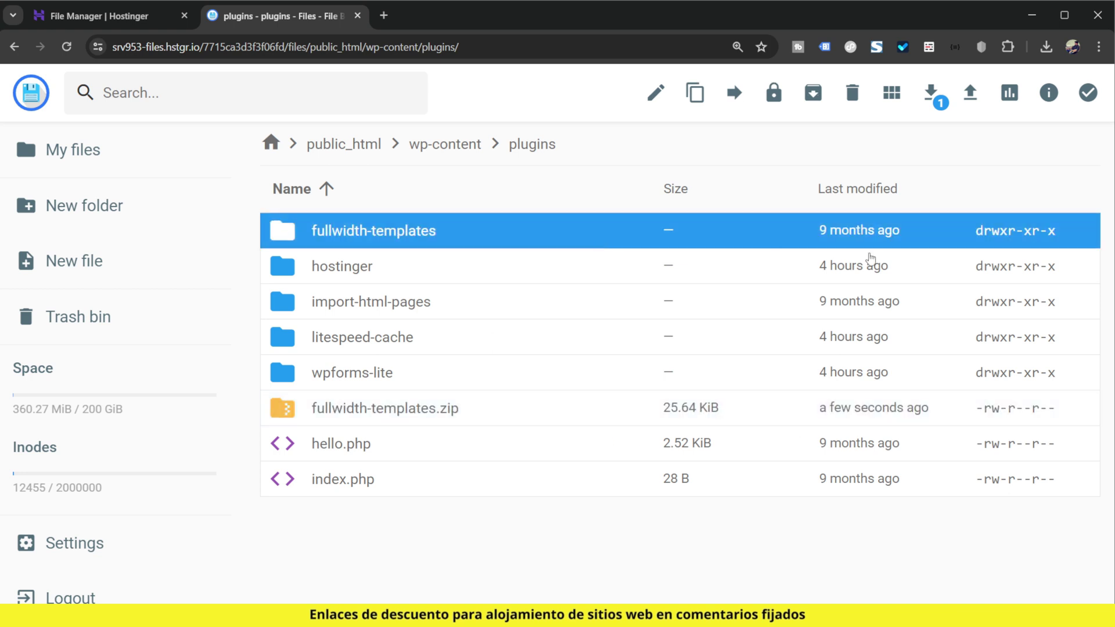
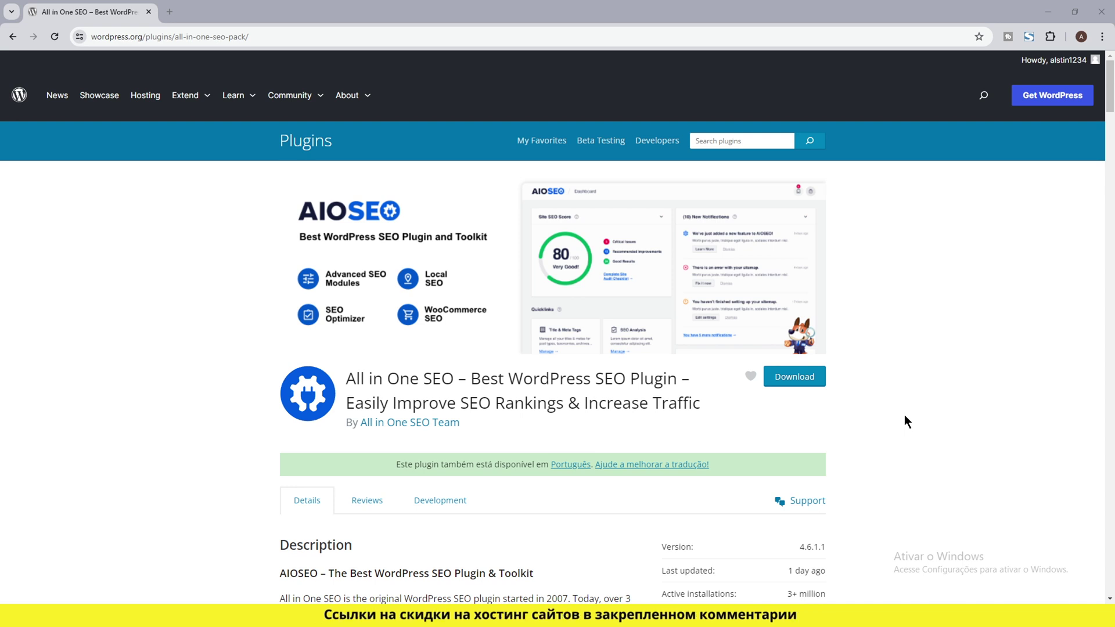
Step: Open the support forum of the All in One SEO plugin and start a new topic titled "Invalid SSL certificate"
click(812, 503)
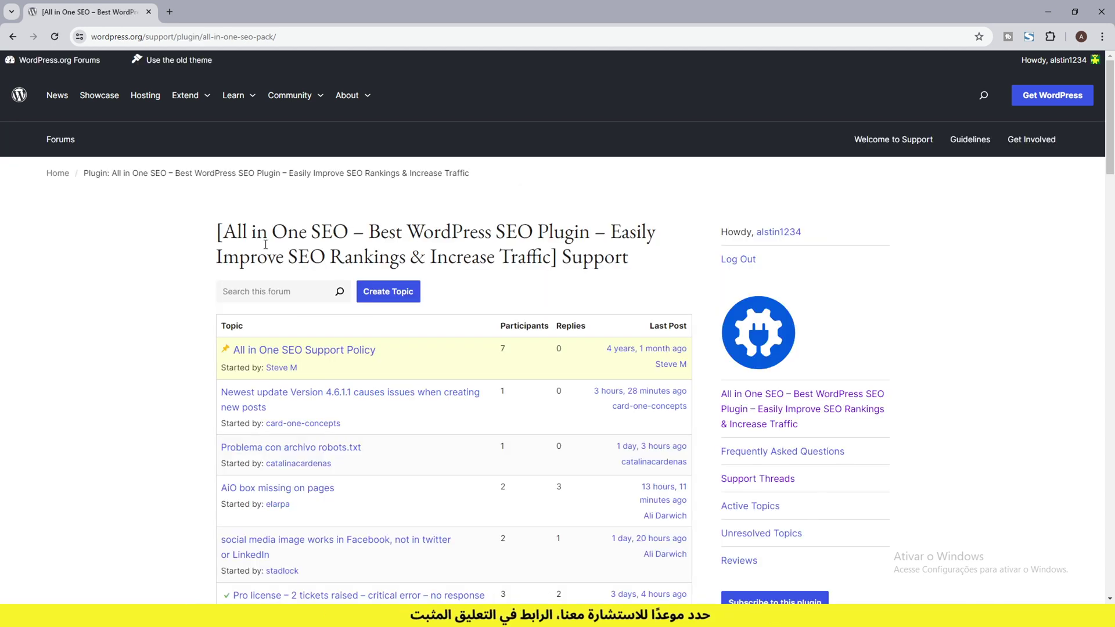
click(409, 288)
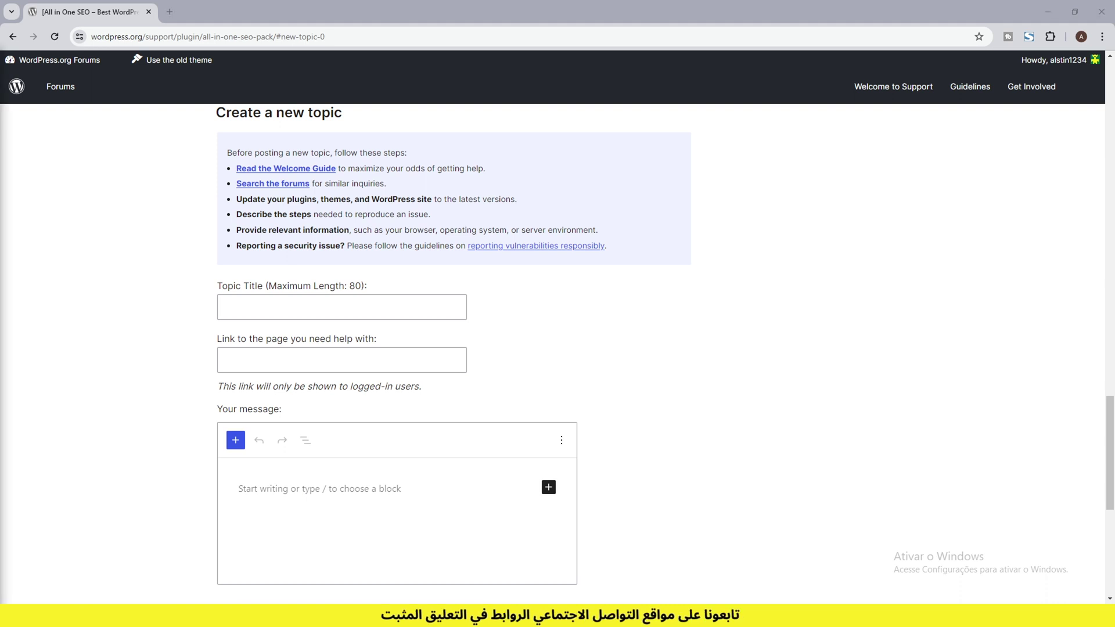
click(247, 309)
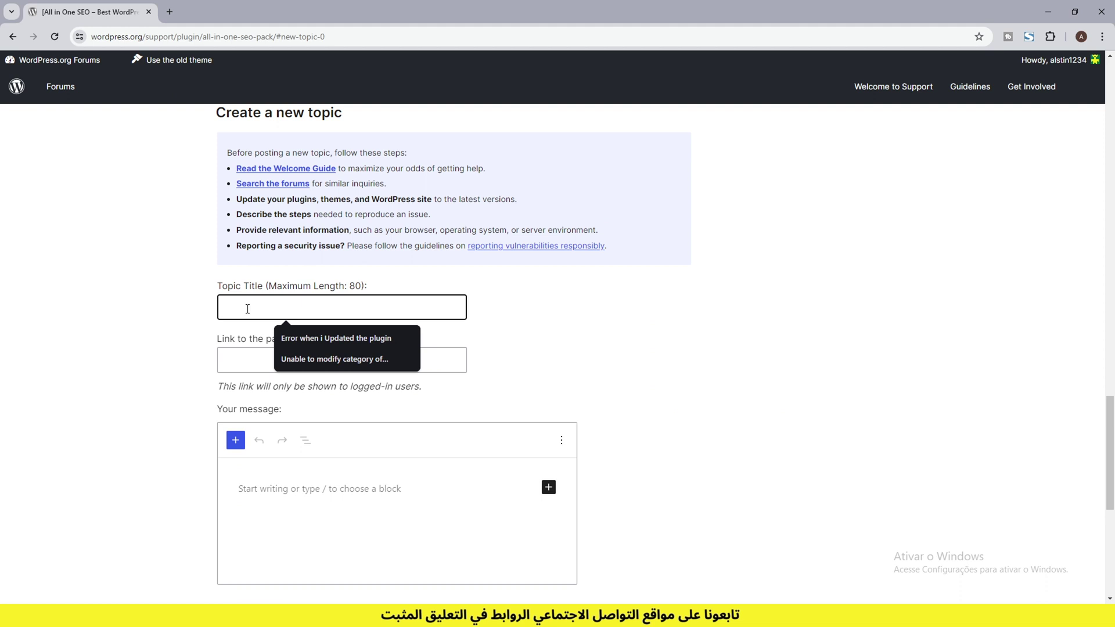
text(Invalid SSL certificate)
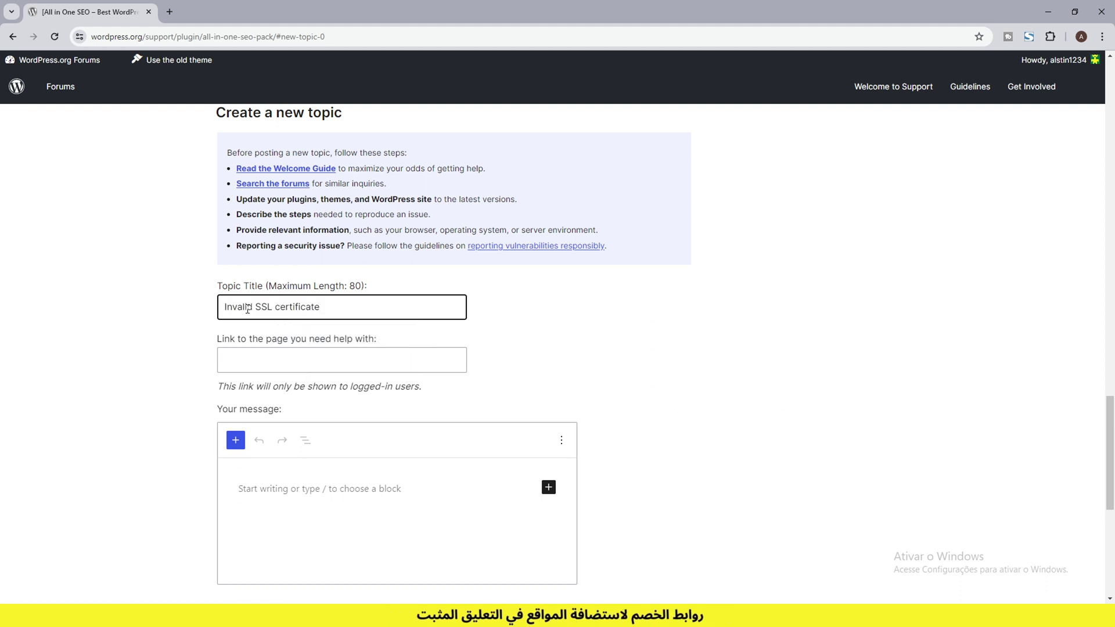
key(alt+Tab)
key(alt+Tab)
key(Tab)
text(www.aulafabricando.online)
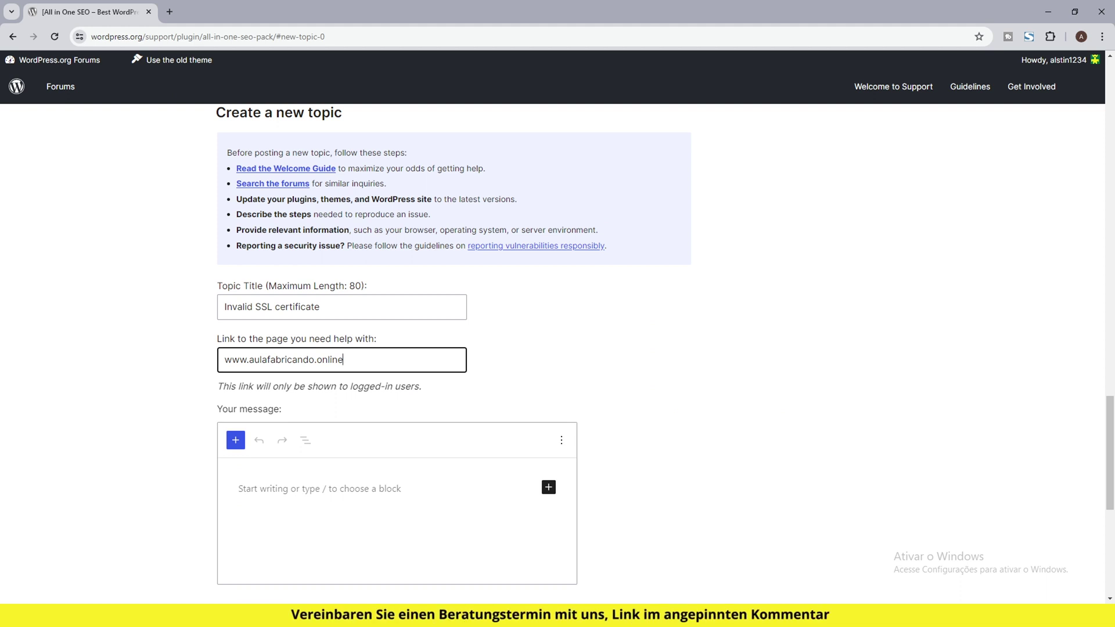
Step: Fill the message with labels for My Environment, Hosting Company, PHP, WordPress and Plugin Version, Other Installed Plugins, Cache Plugin, wpDebug, How It Should Work and Error Found
key(alt+Tab)
key(alt+Tab)
click(333, 488)
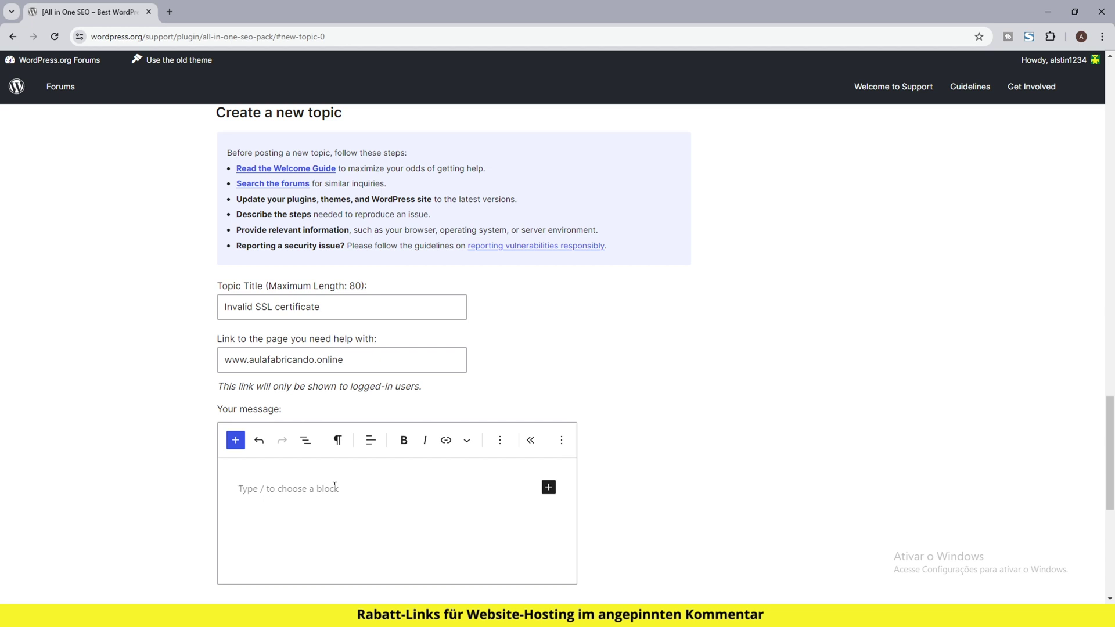
text(My Environment: Hosting Company: PHP Version: WordPress Version: Plugin Version: Other Installed Plugins: Cache Plugin: wpDebug: How It Should Work: Error Found:)
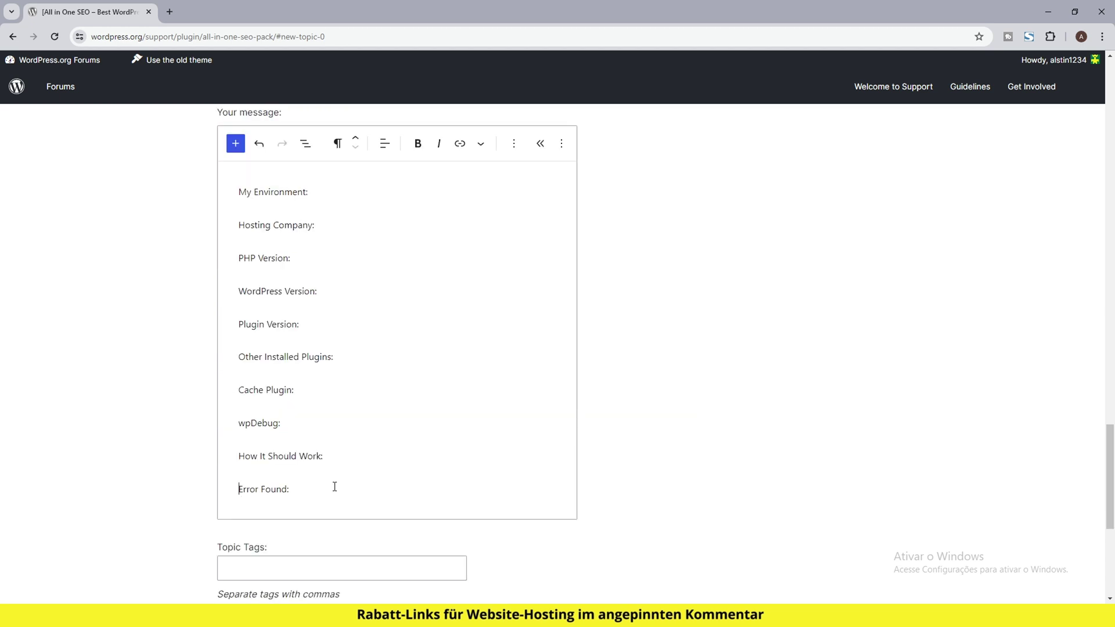
Step: Complete the message's environment details with hosting company Hostinger, PHP version 7.4, WordPress version 6.3 and plugin version 5.0
scroll(370, 337, up, 2)
click(364, 317)
text(Hosti)
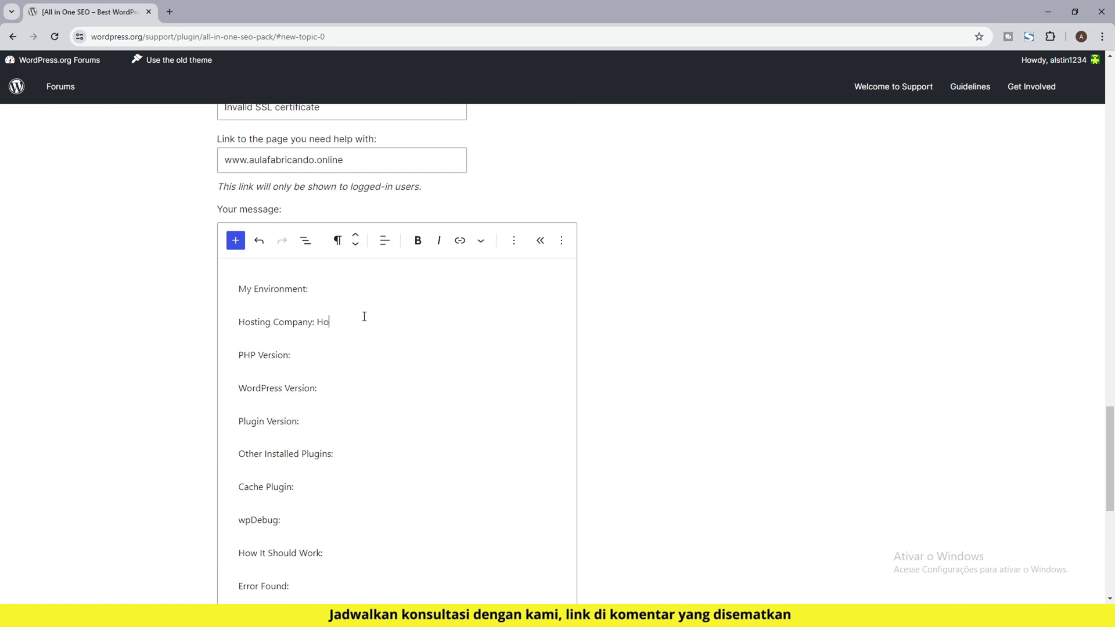
text(nger)
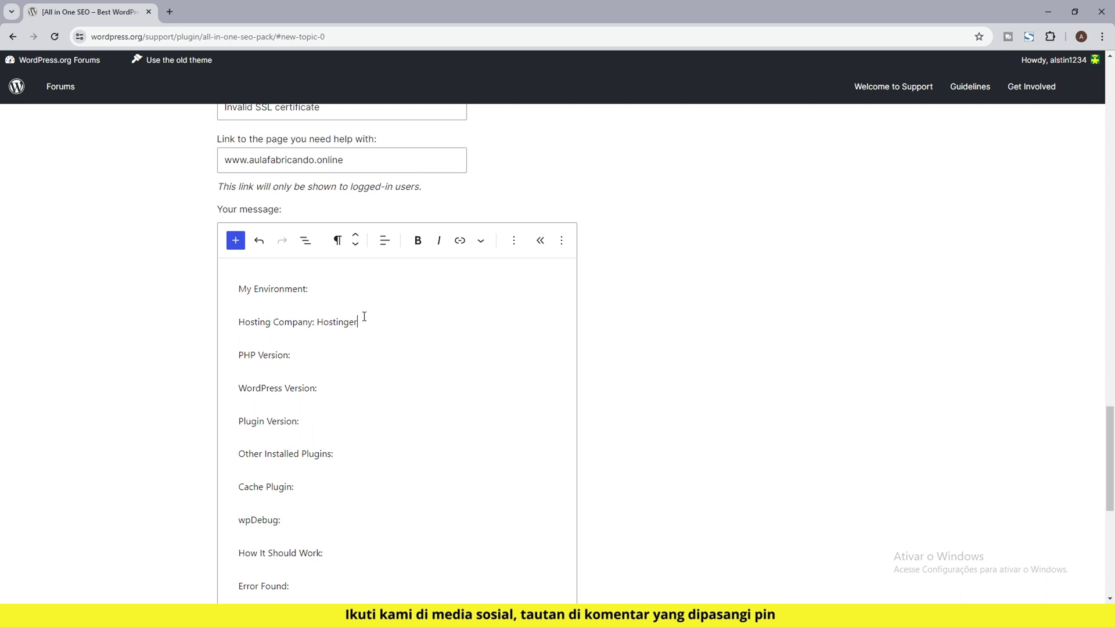
click(372, 357)
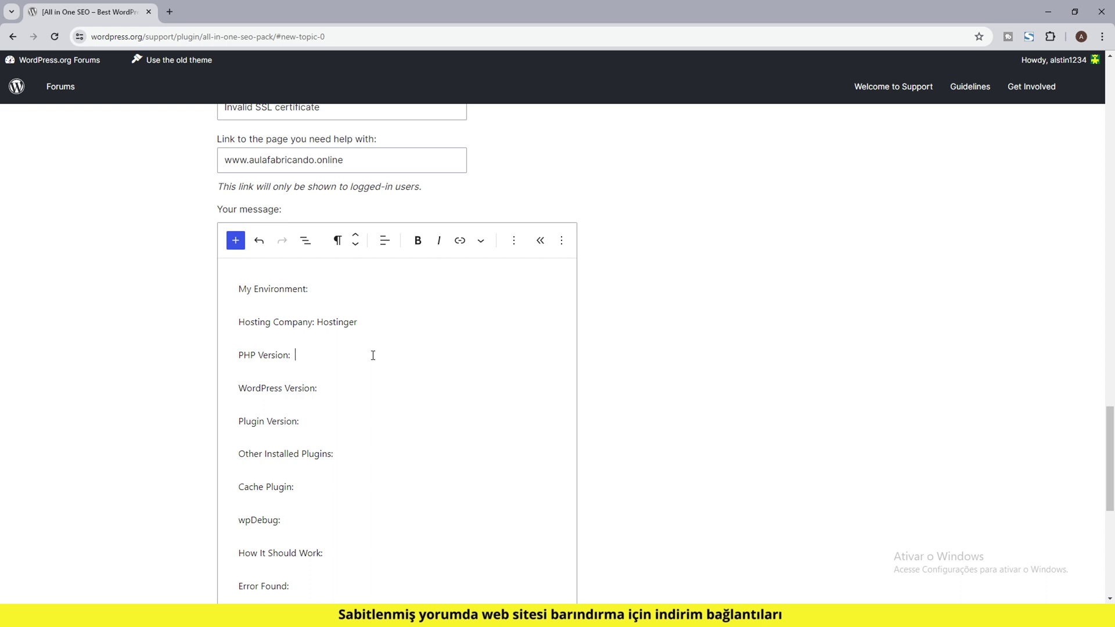
text(7.4)
text( 6)
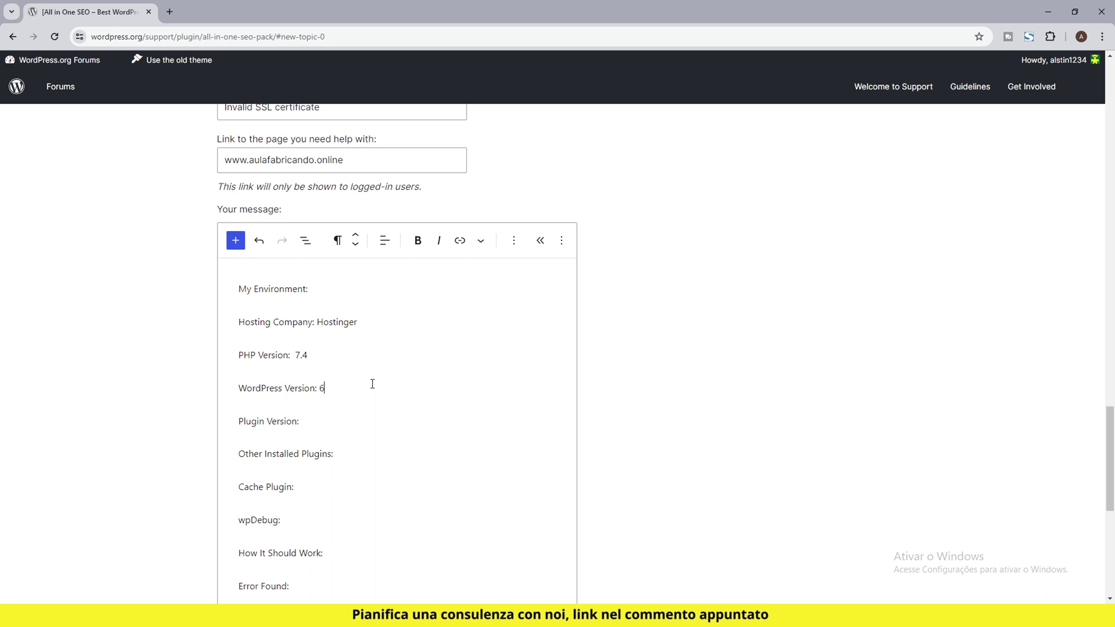
text(.3)
click(367, 411)
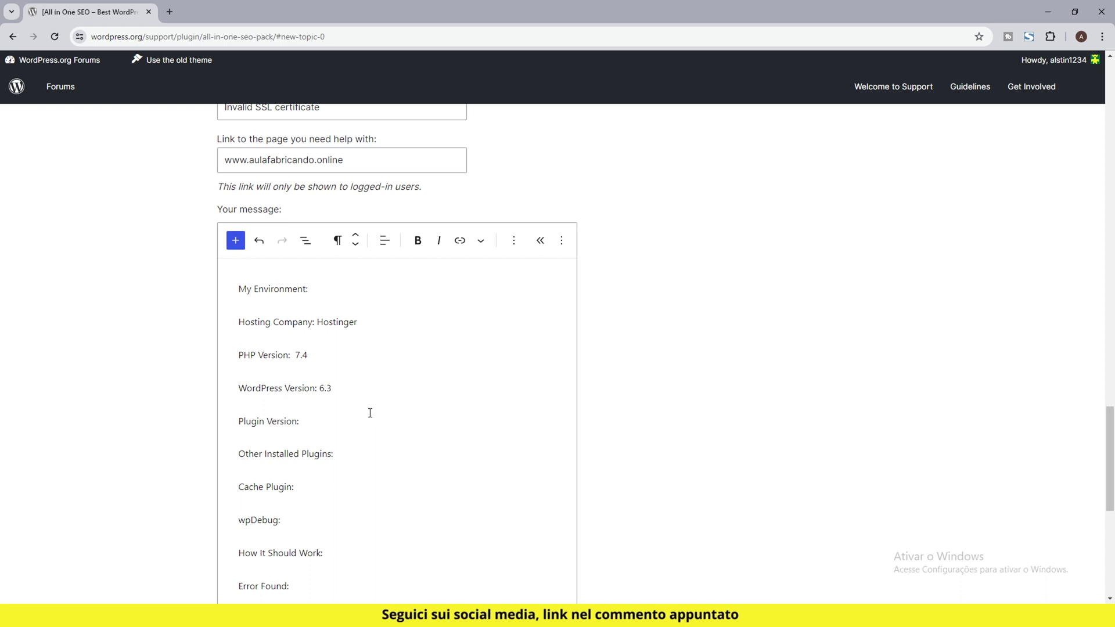
scroll(370, 413, down, 1)
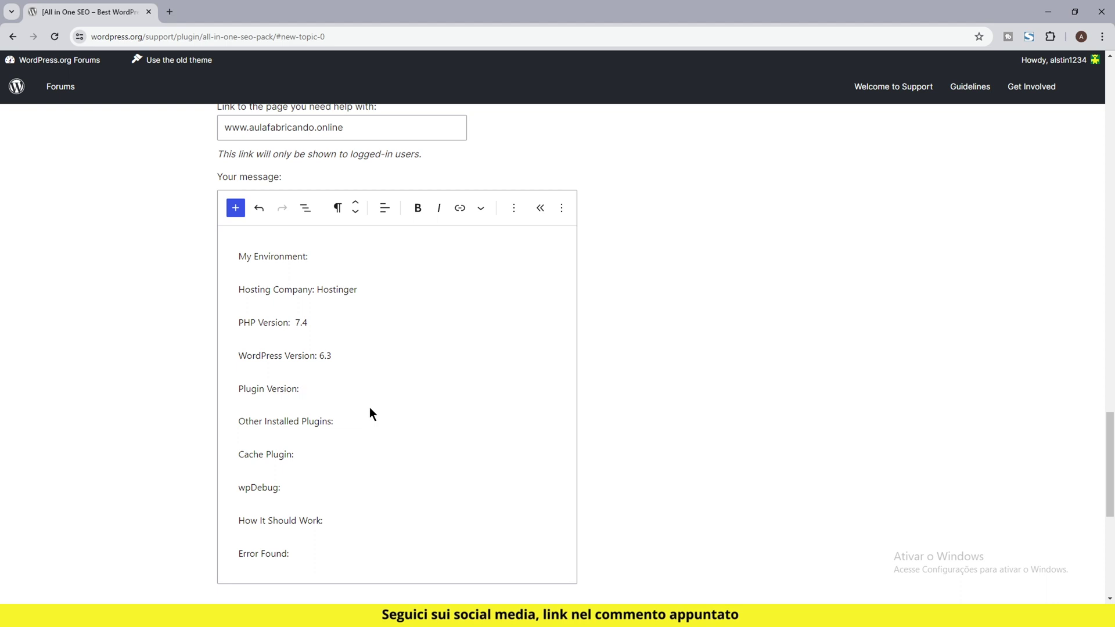
text(5.0)
Step: List "LocoTranslate, Elementor PRO, Contact Form 7" as other installed plugins and "LigthSpeedCache, activated" as the cache plugin
click(390, 421)
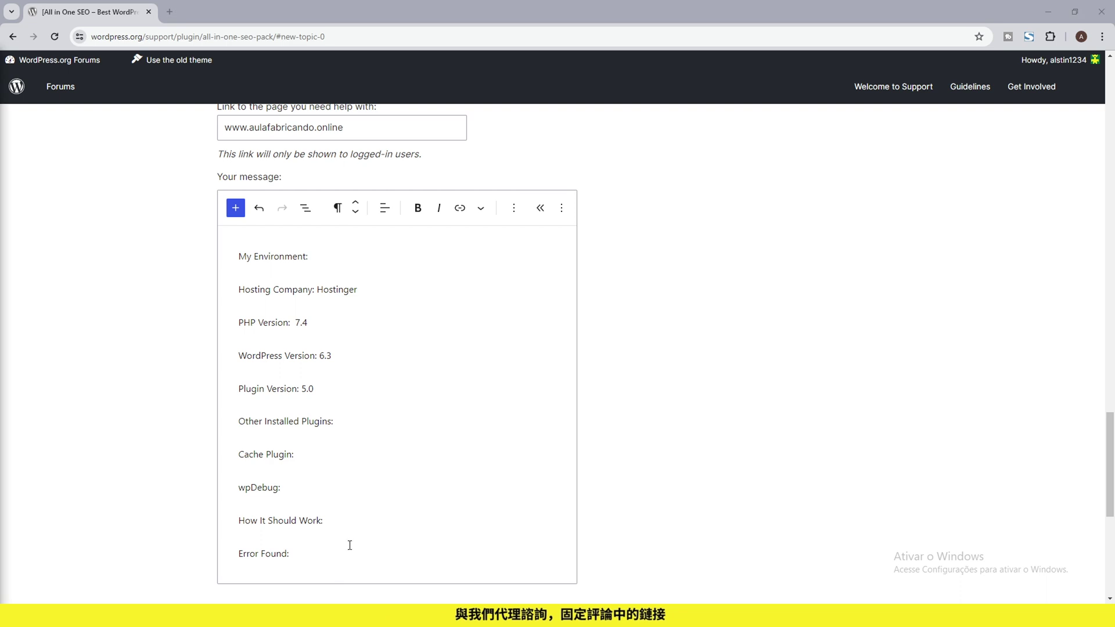
click(338, 454)
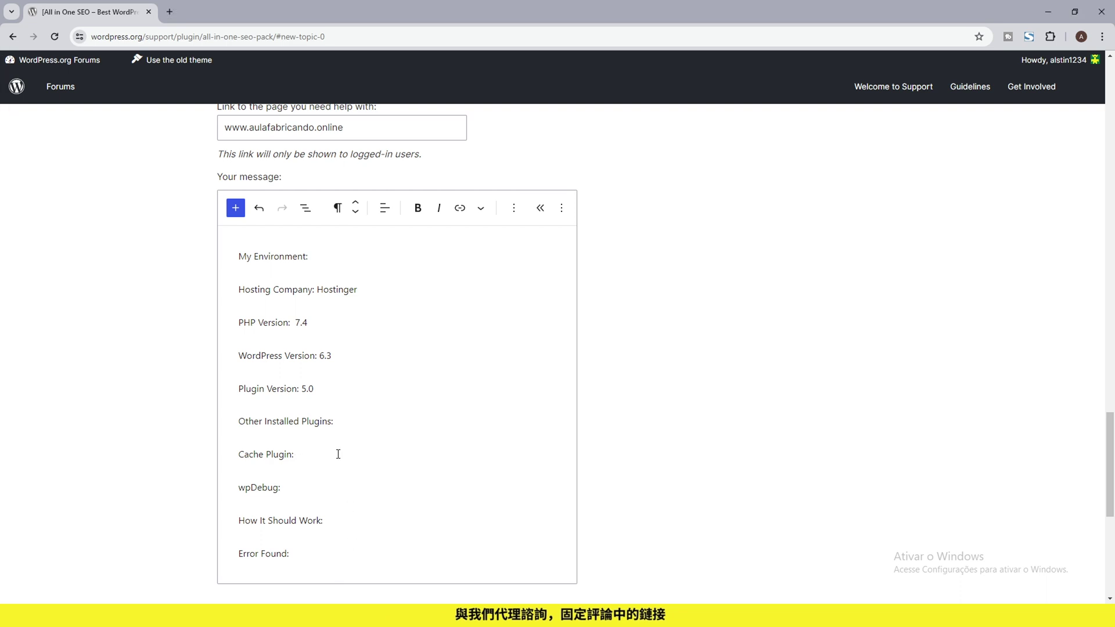
click(351, 413)
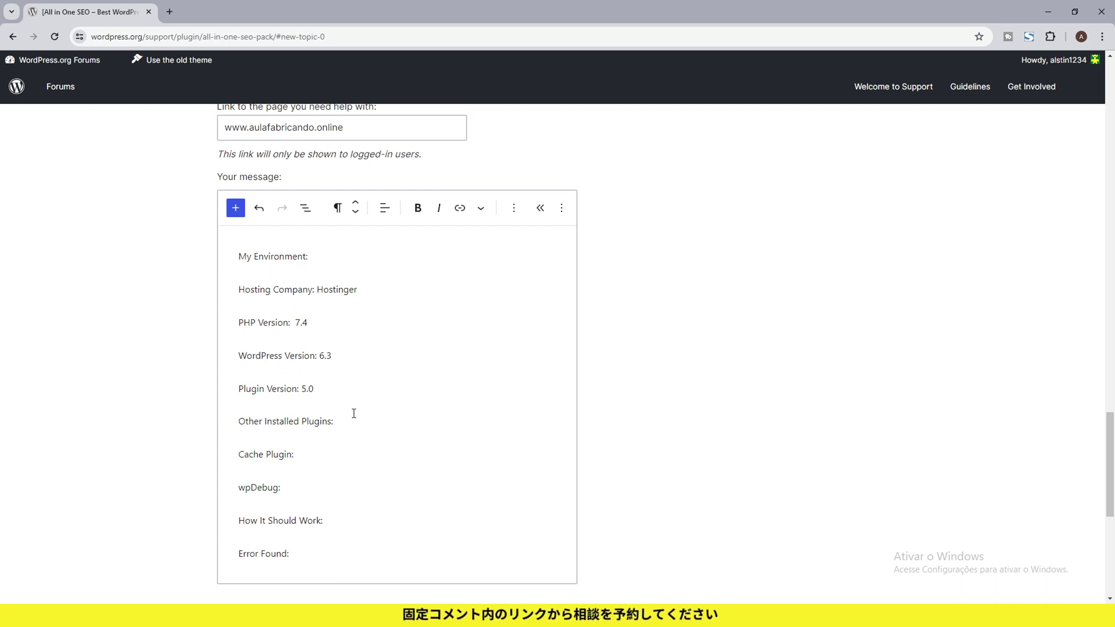
text(LocoTranslate, Elementor PRO, Contact Form 7)
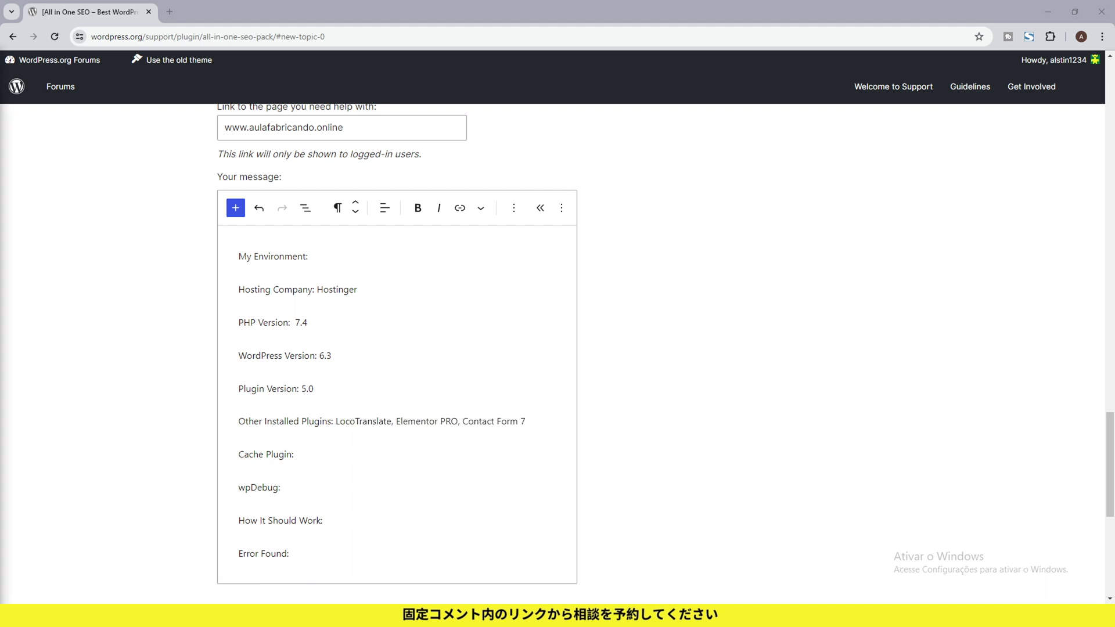
click(299, 456)
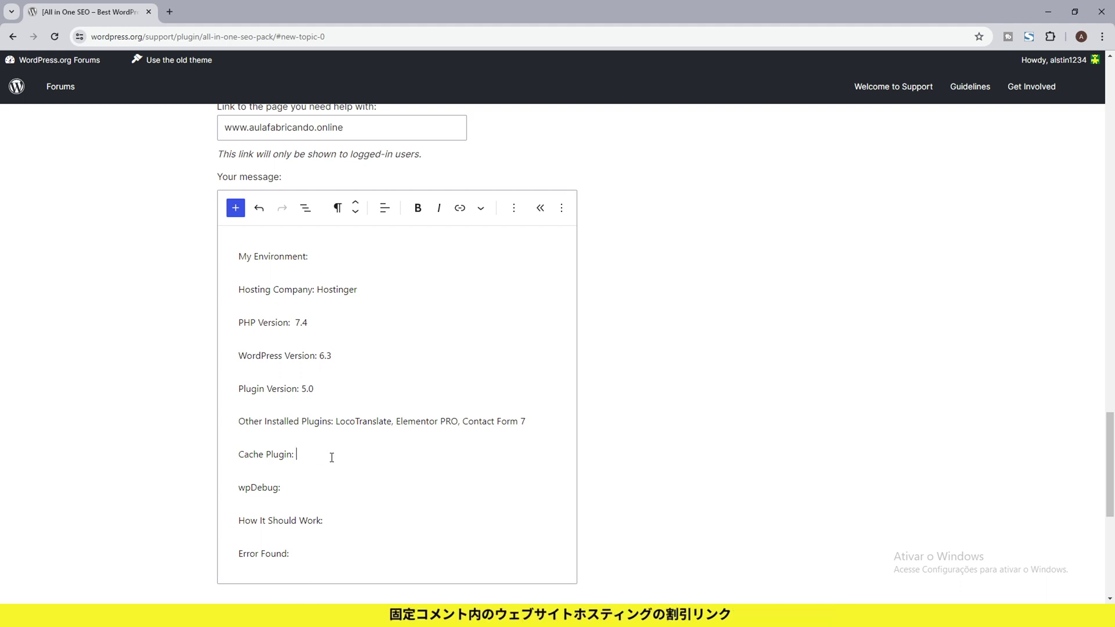
text(LigthSpeedCache, activated)
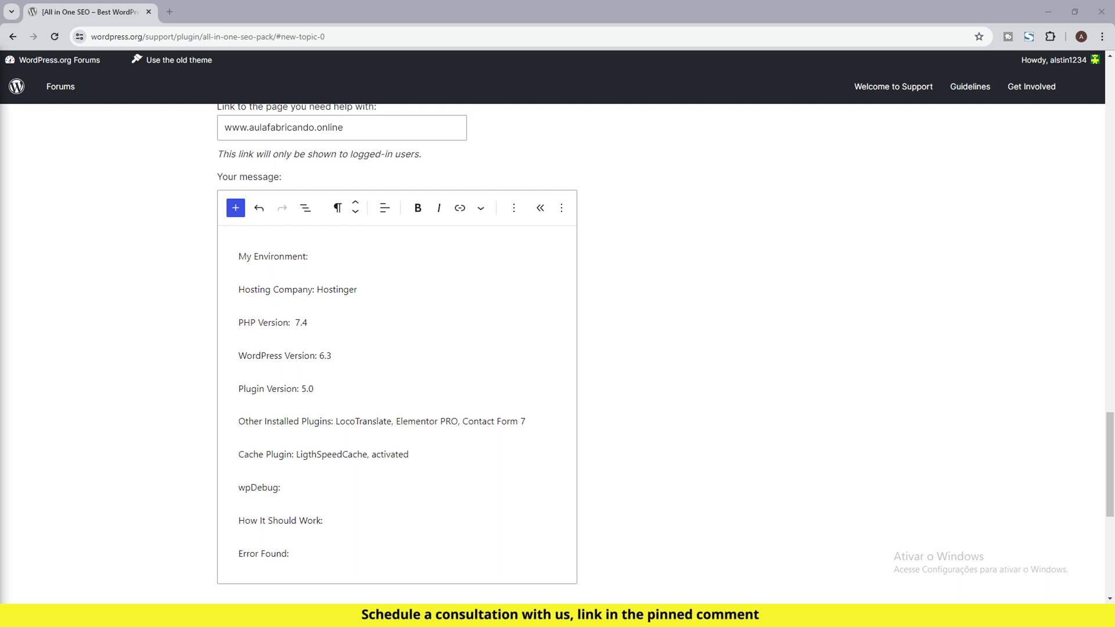
Step: State under How It Should Work that AIOSEO handled the site's SEO without problems, and under Error Found that SSL is invalid on the last few pages
click(339, 520)
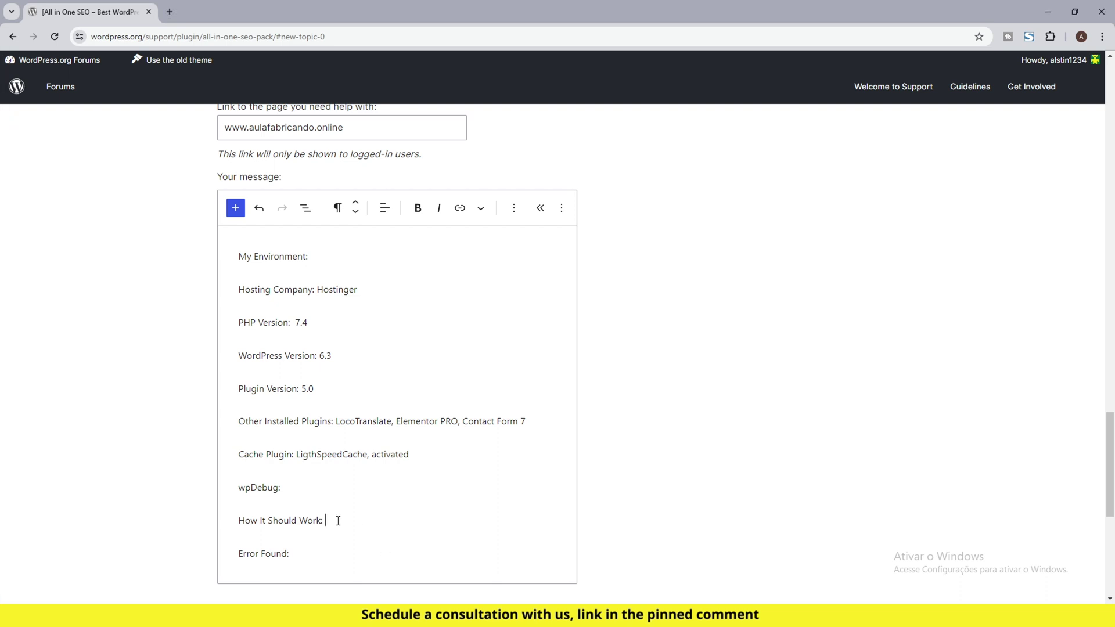
text(I was using AIOSEO to do the SEO of my website without any problems.)
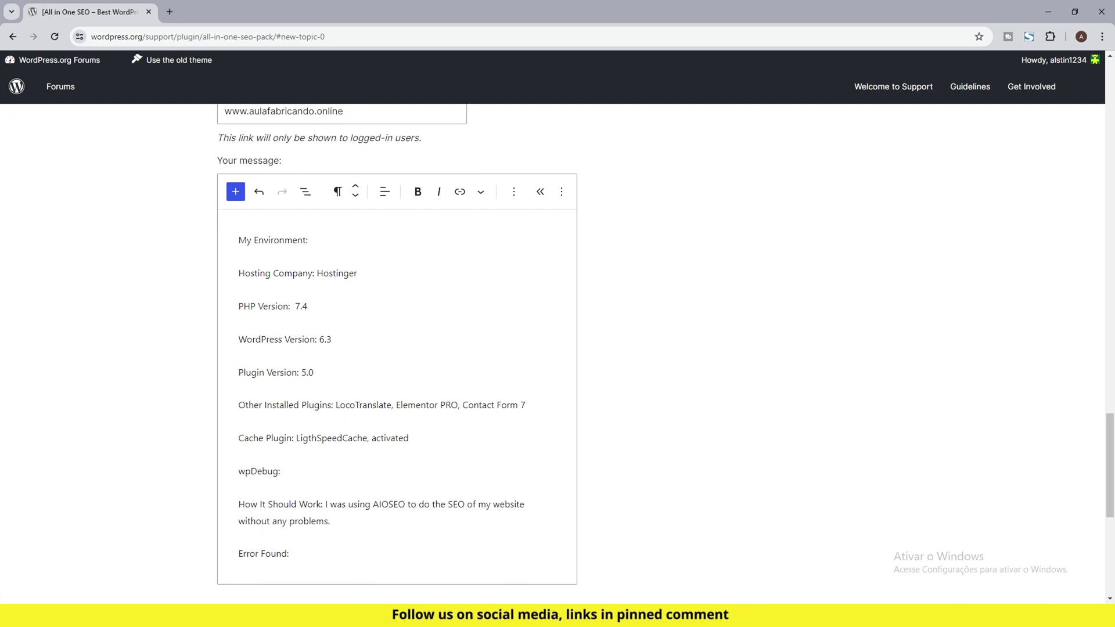
click(356, 560)
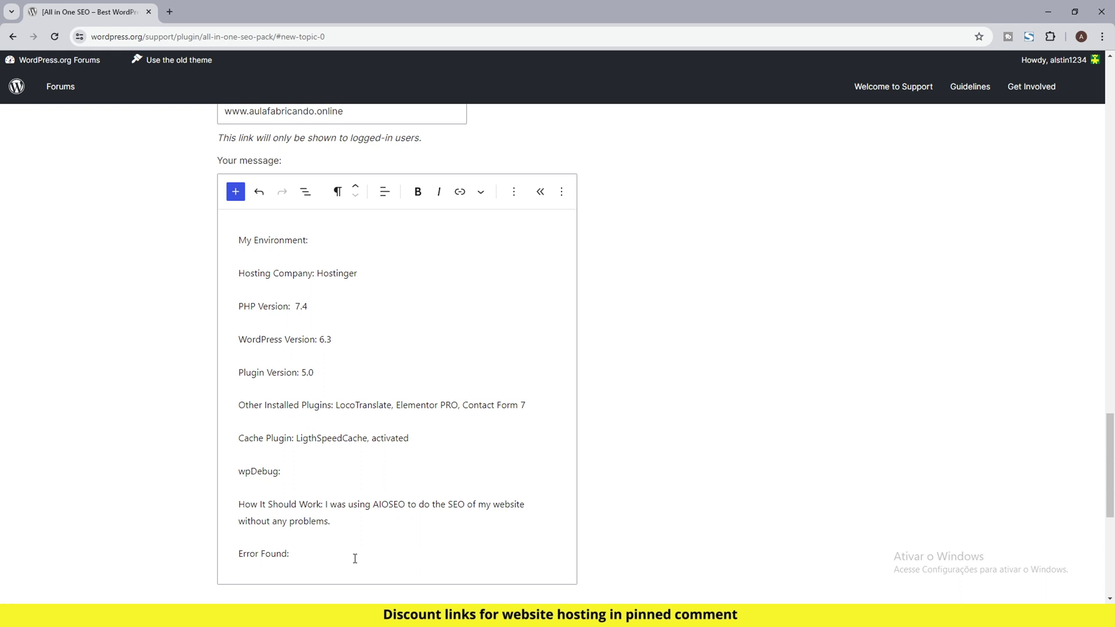
text(But on the last few pages I've been using it to monitor my SEO, for some reason the SSL is invalid.)
Step: Add the topic tags "ERROR, WORDPRESS ERROR, PLUGIN ERROR," to the new support topic
scroll(360, 546, down, 4)
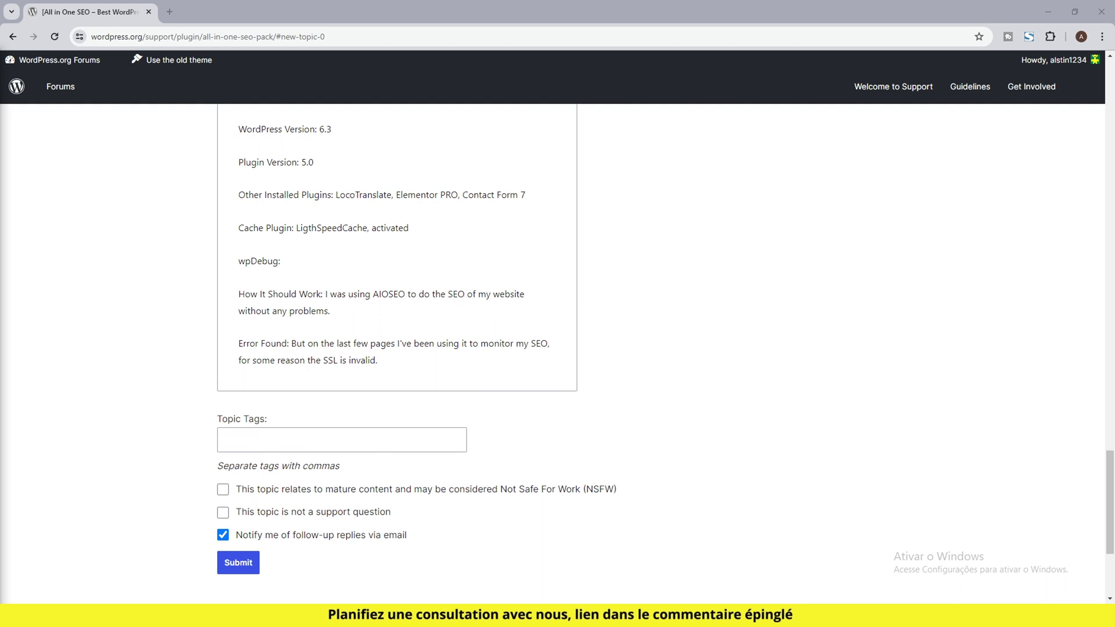
click(423, 443)
text(ERROR, WORDPRESS ERROR, PLUGIN ERROR,)
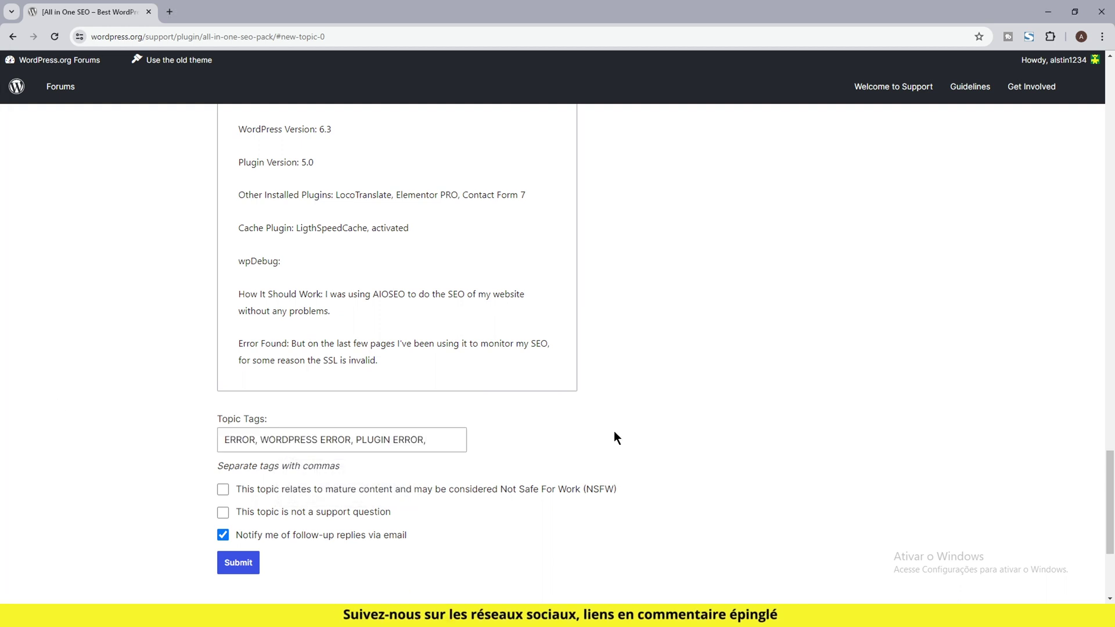